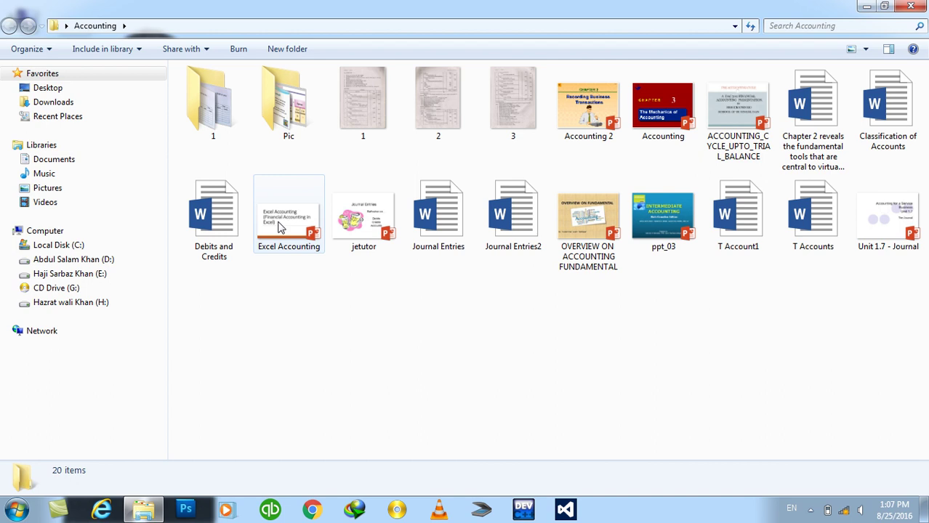
Step: Launch Excel Accounting.pptx from the Accounting folder, close the folder window, and dismiss the activation wizard
click(281, 226)
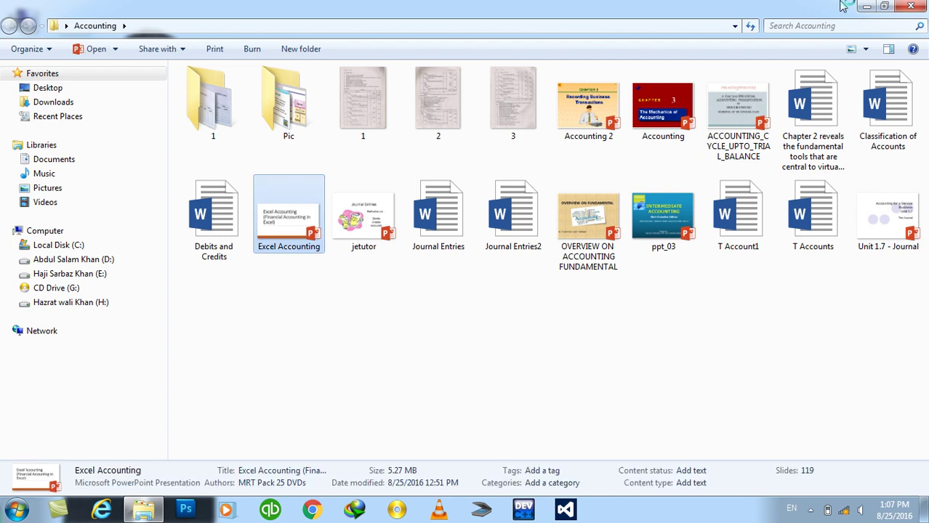
click(910, 6)
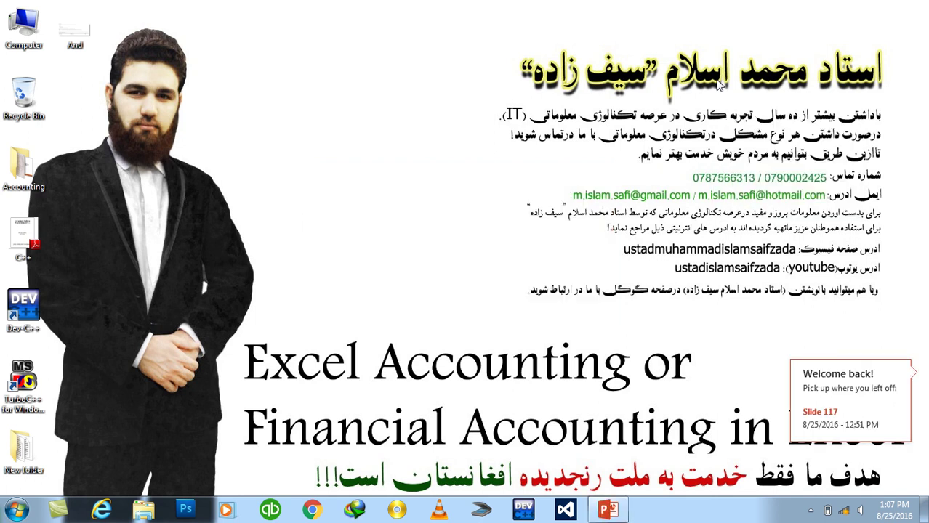
click(599, 389)
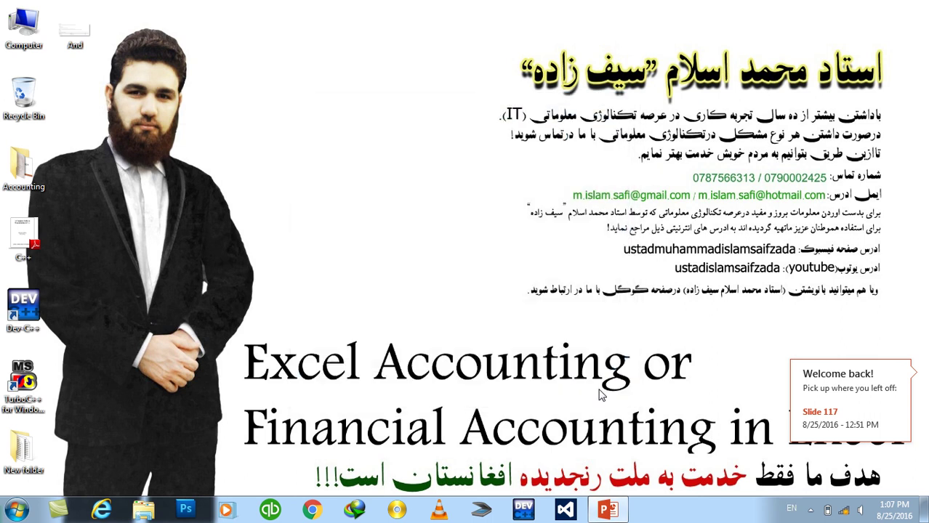
Step: Bring PowerPoint forward and jump near the deck's end to slide 116, Some More Examples
click(609, 512)
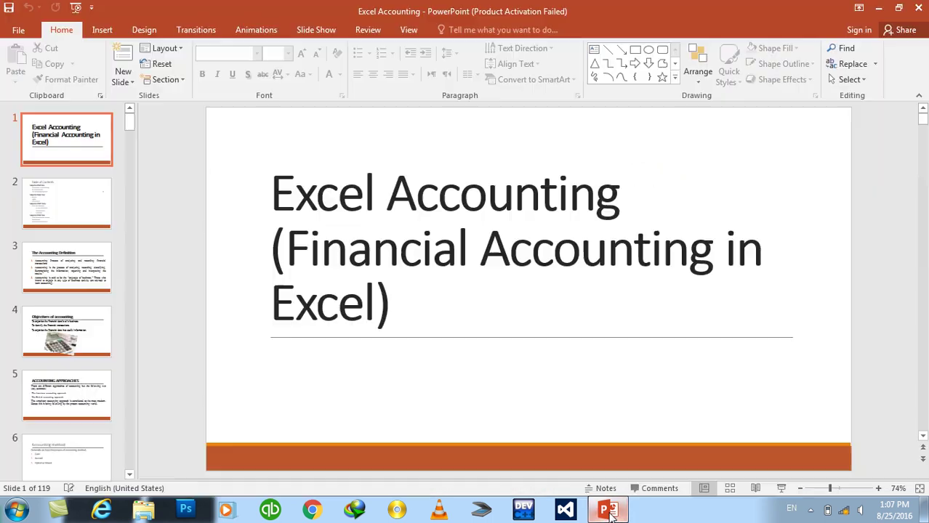
drag(129, 121, 124, 456)
click(52, 190)
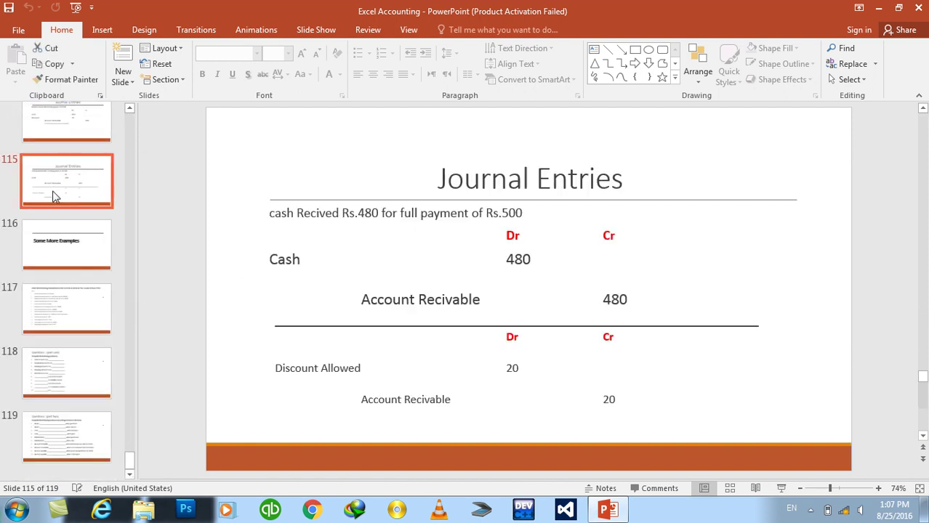
click(58, 232)
Step: Advance to slide 117 with Jamil's June 1995 transactions and bring up the Run prompt
key(Down)
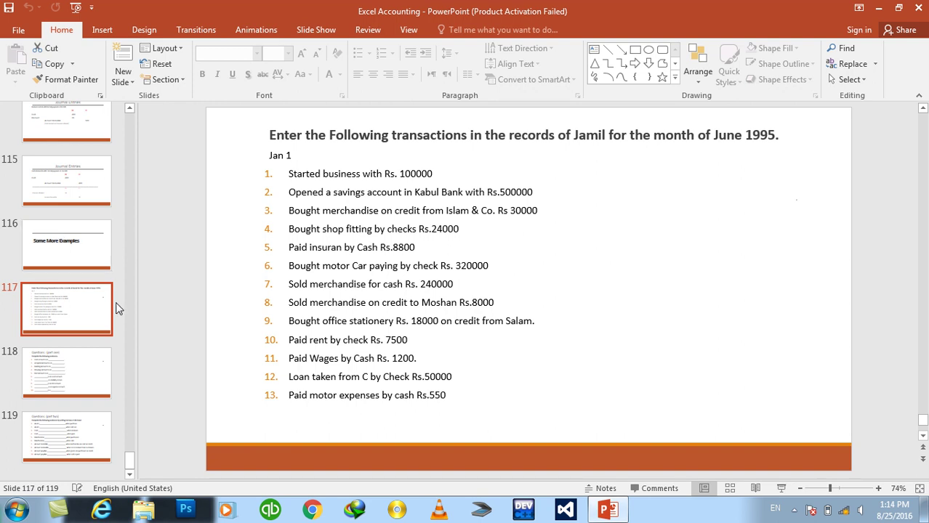
key(super+r)
Step: Launch Excel from the Run prompt and open the recent Journal workbook
text(Excel)
key(Return)
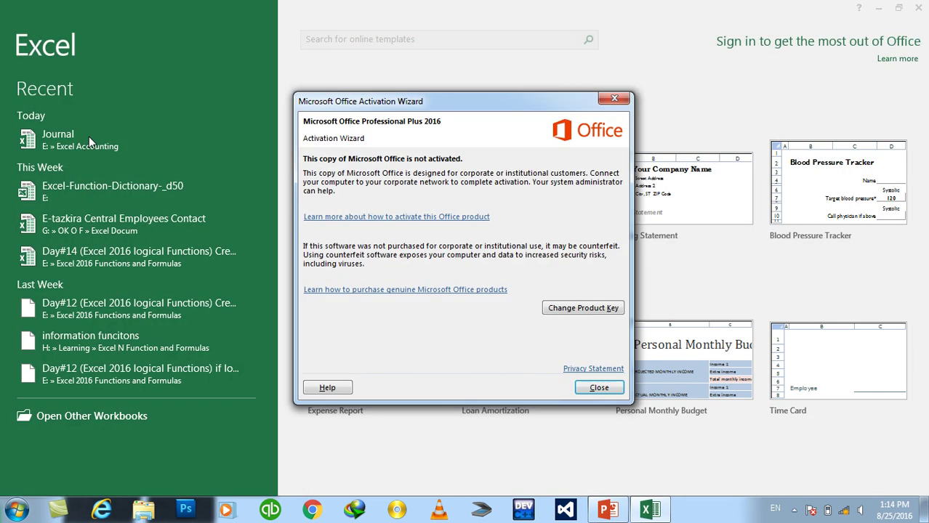
click(88, 136)
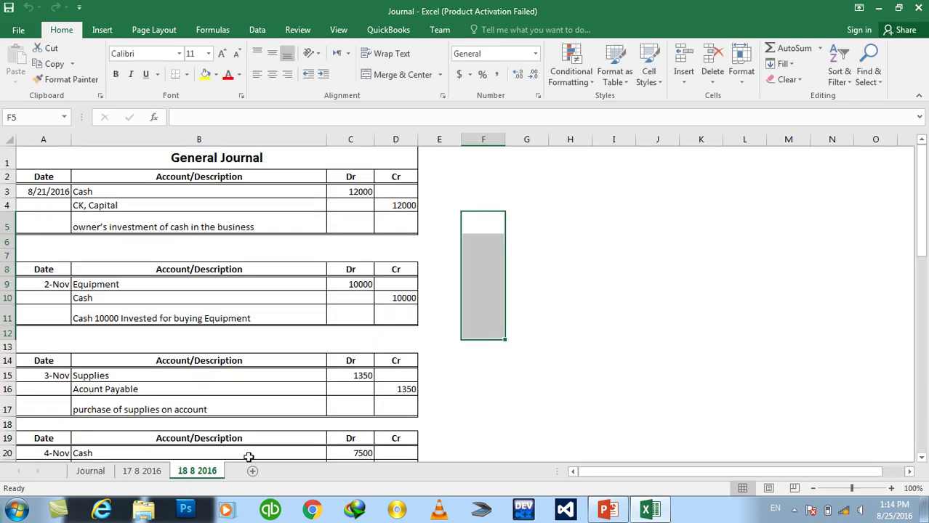
Step: Add a new blank worksheet named 8 25 2016
click(249, 470)
double_click(258, 471)
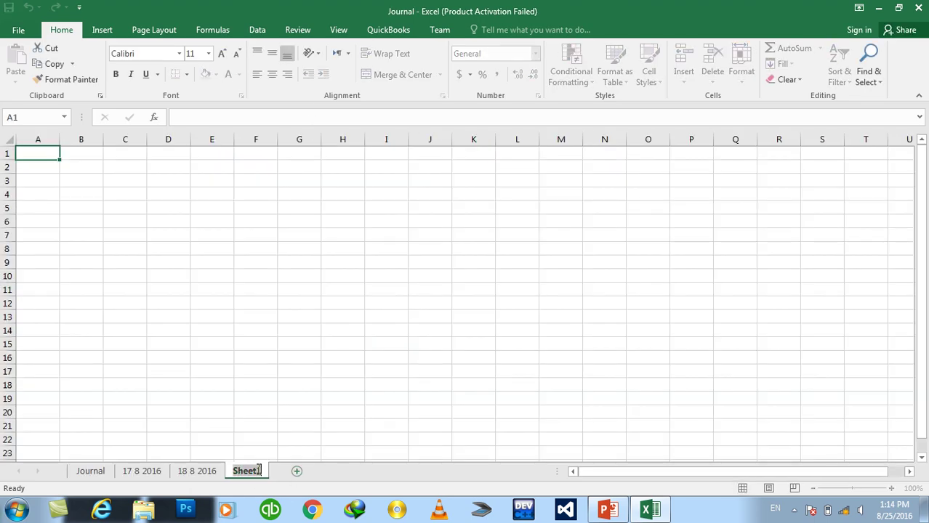
text(8)
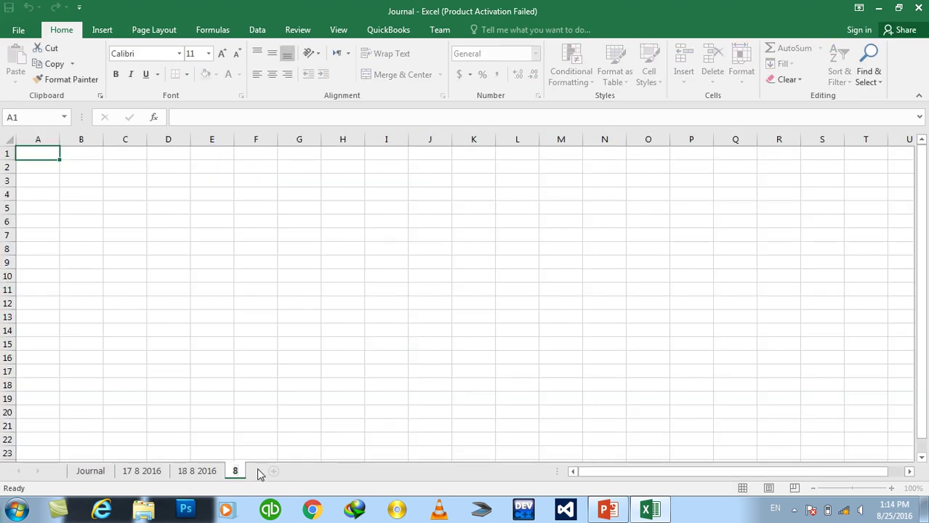
text( 25 2016)
key(Return)
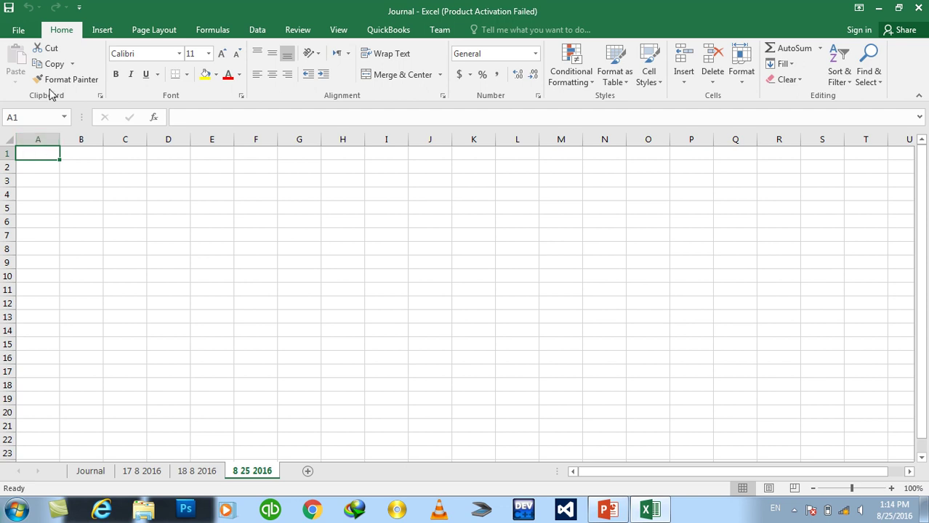
Step: Turn off Show gridlines for the 8 25 2016 sheet in Excel Options' Advanced settings
click(18, 30)
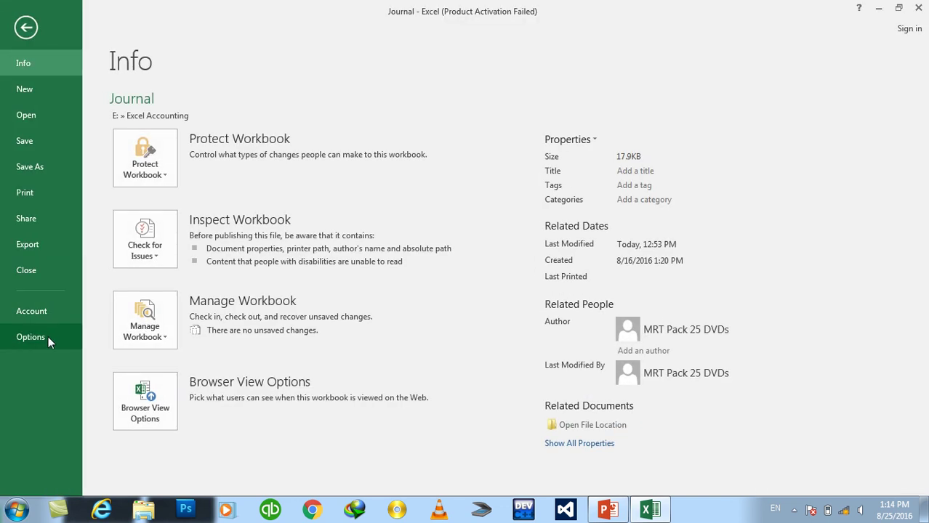
click(48, 336)
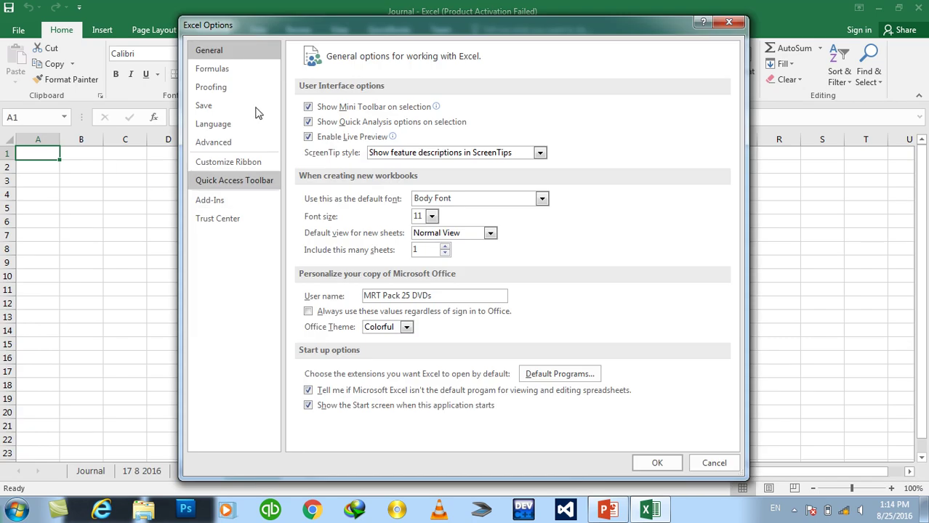
click(240, 143)
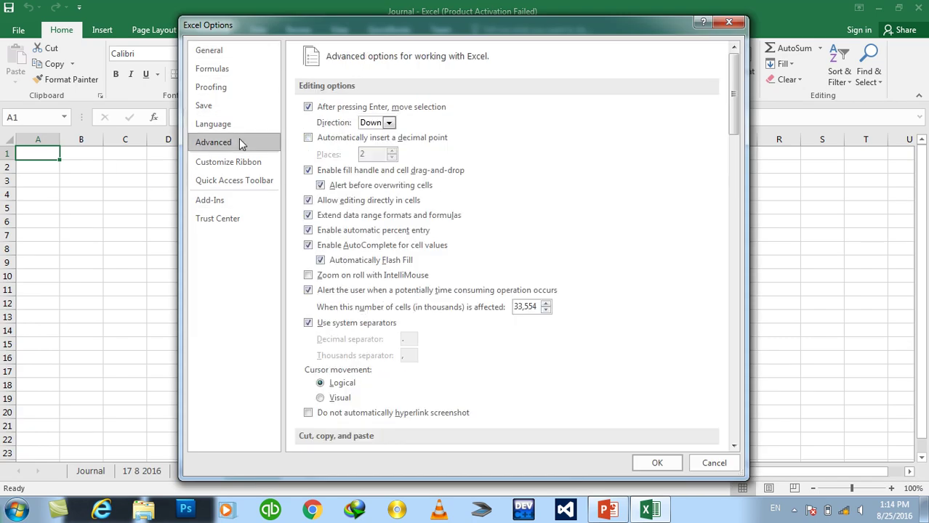
click(737, 383)
click(737, 379)
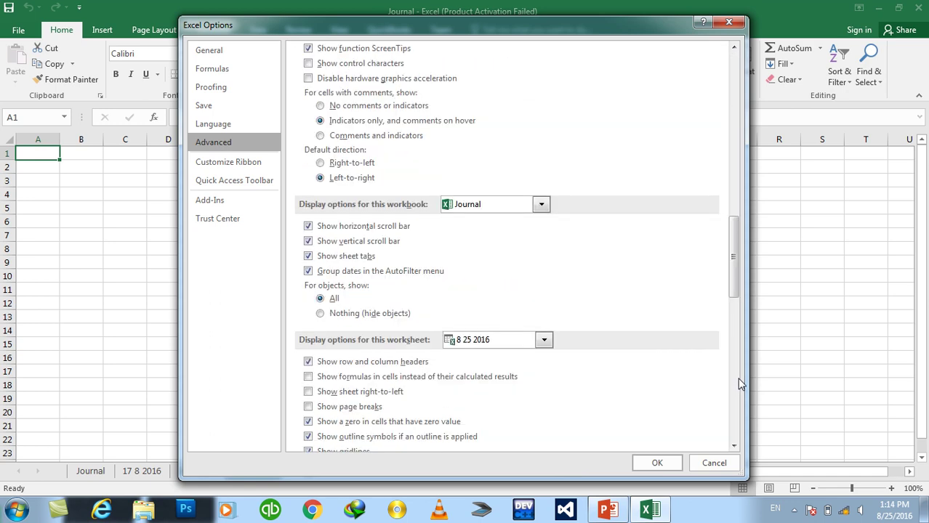
click(737, 383)
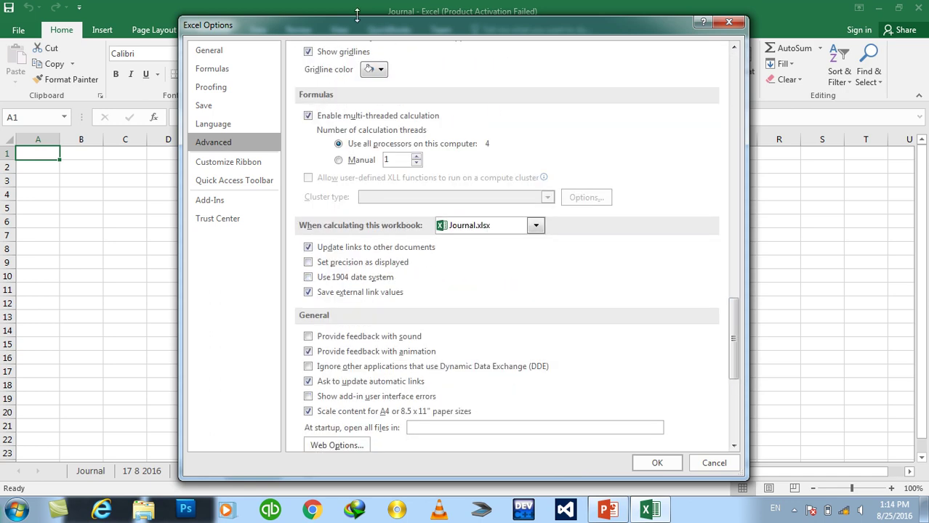
key(Return)
click(248, 357)
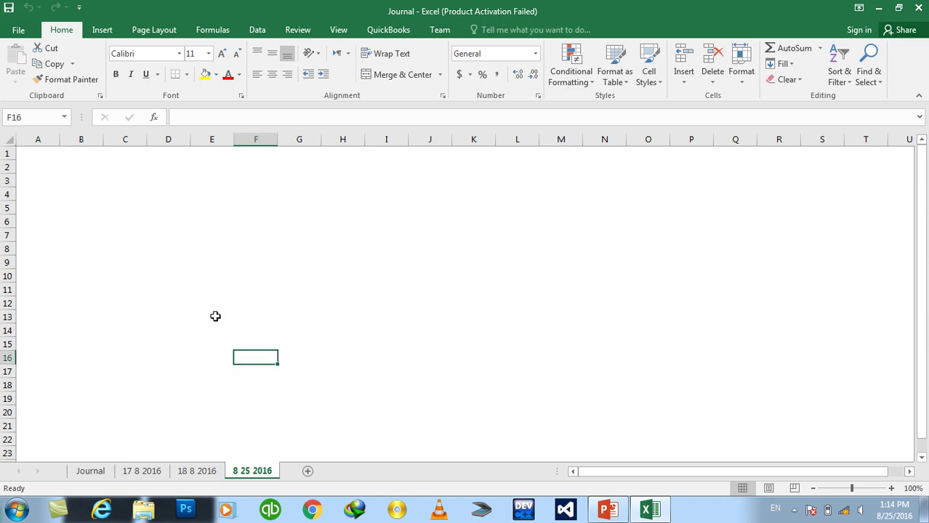
Step: Give header cells A1:E1 lines around every cell plus a thick outside border
click(45, 150)
mouse_move(44, 151)
mouse_down()
mouse_move(223, 153)
mouse_move(143, 151)
mouse_up()
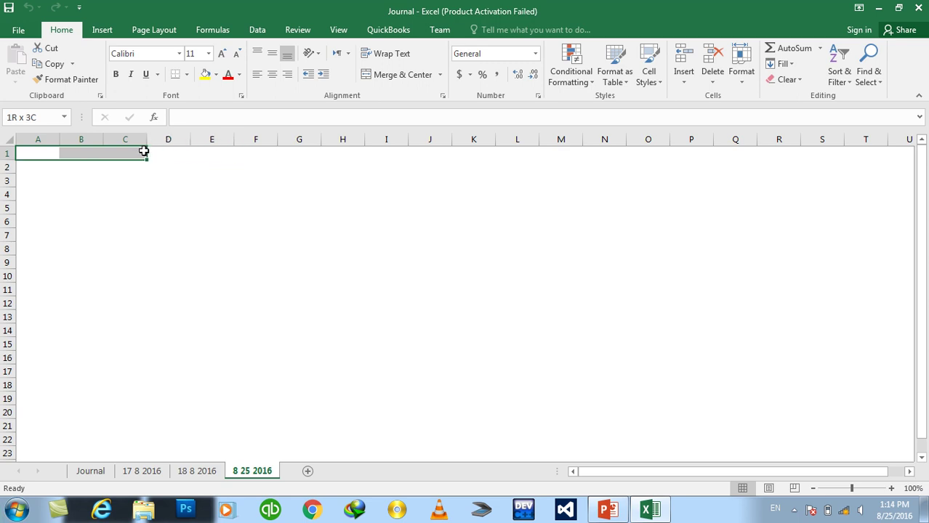
drag(144, 151, 198, 154)
click(186, 74)
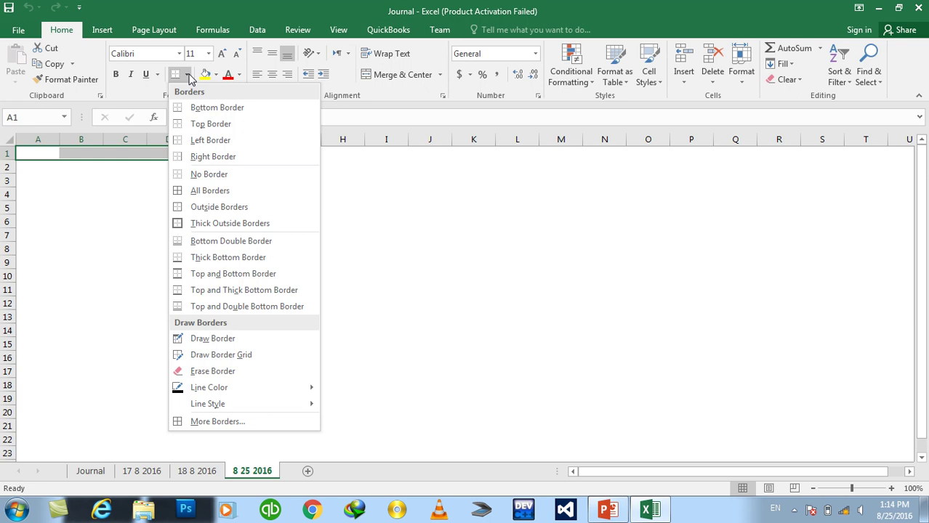
click(200, 224)
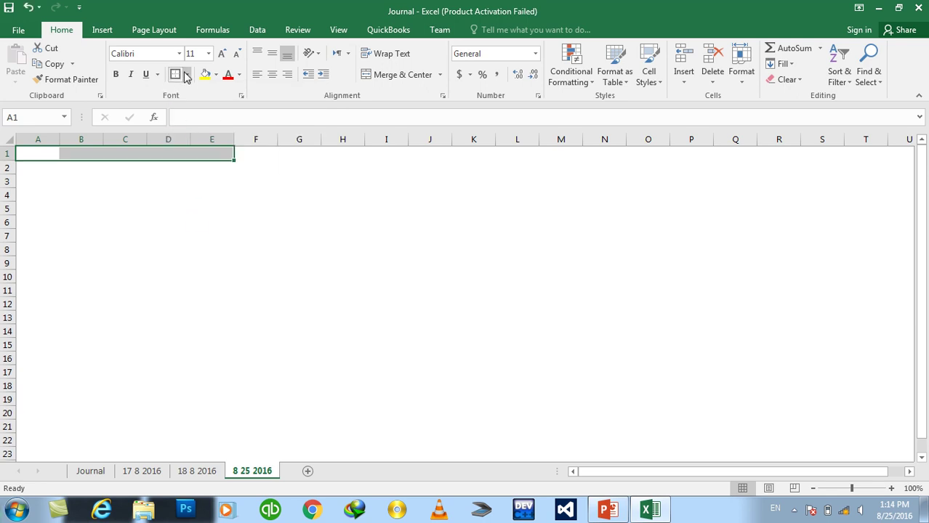
click(186, 74)
click(191, 190)
click(145, 174)
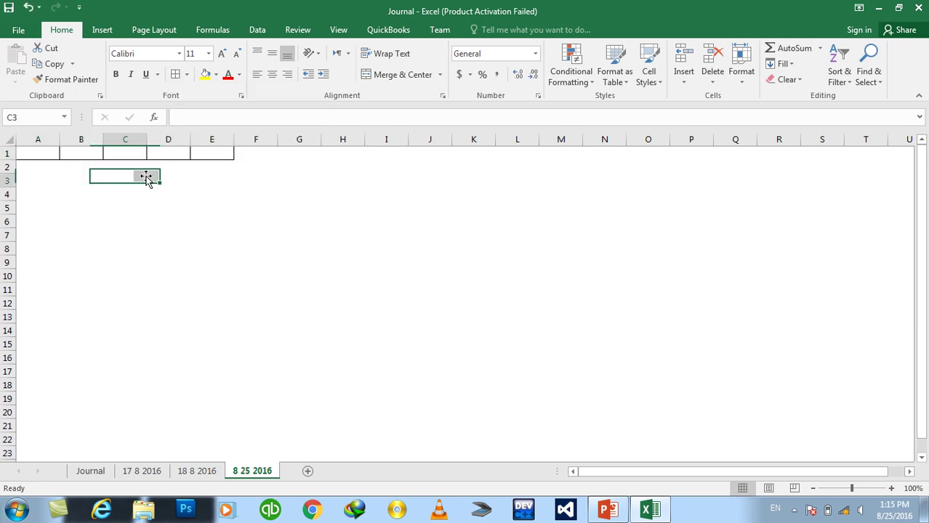
click(207, 153)
drag(196, 152, 42, 149)
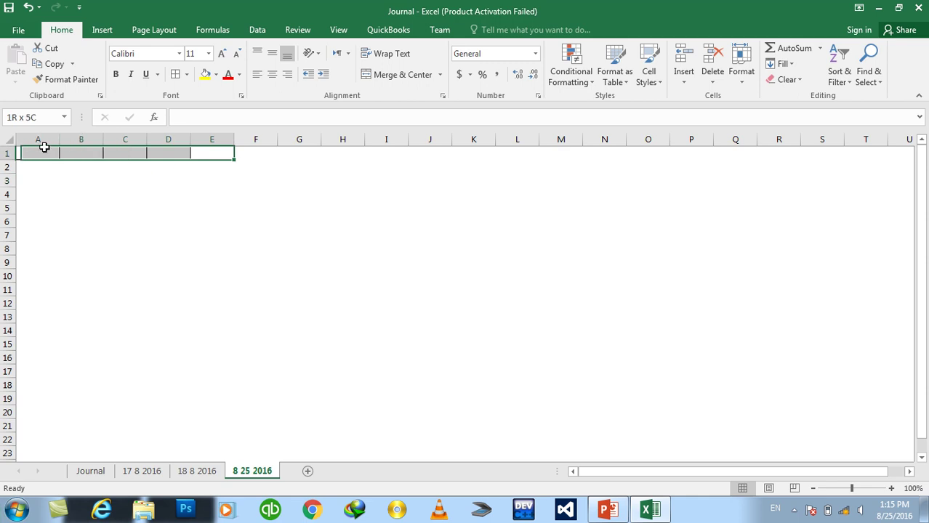
click(186, 74)
click(192, 224)
click(129, 180)
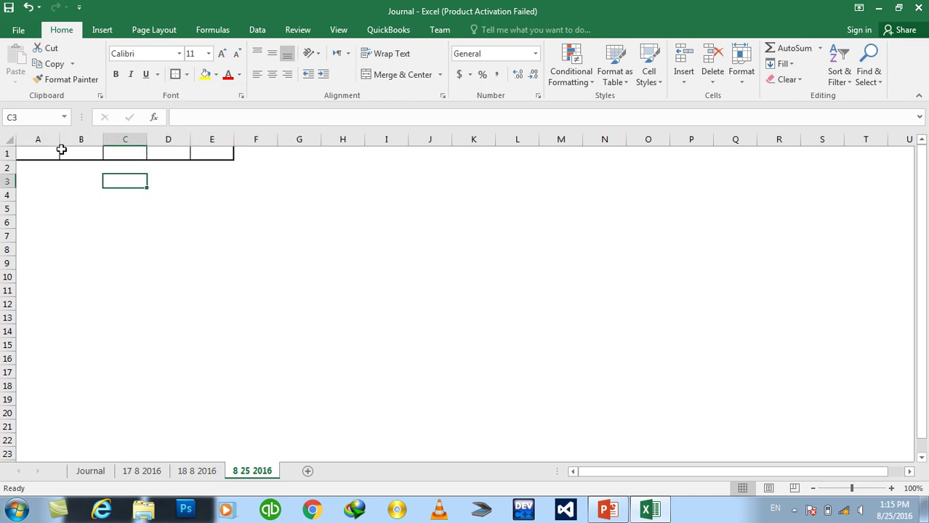
Step: Widen column A slightly and column B to 29.00, and make row 1 about twice as tall
drag(59, 139, 74, 141)
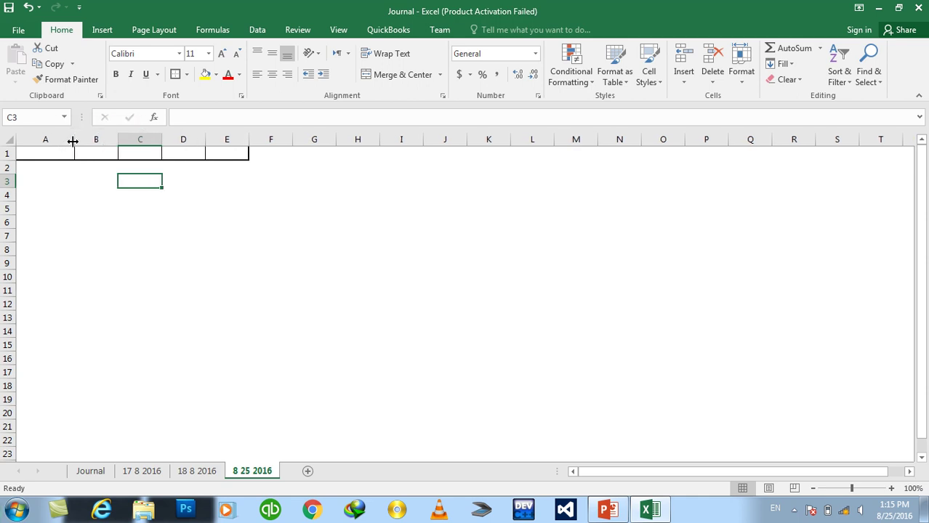
click(83, 223)
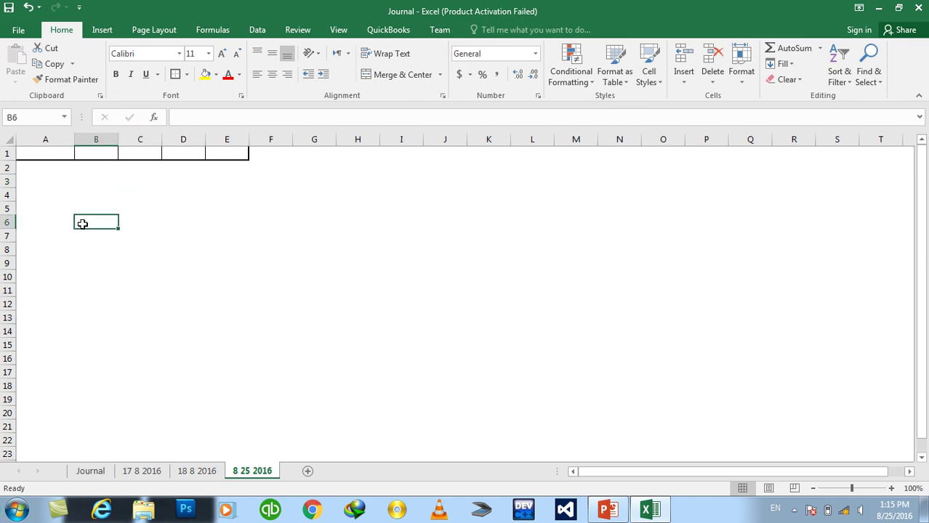
drag(131, 136, 310, 139)
drag(6, 159, 6, 173)
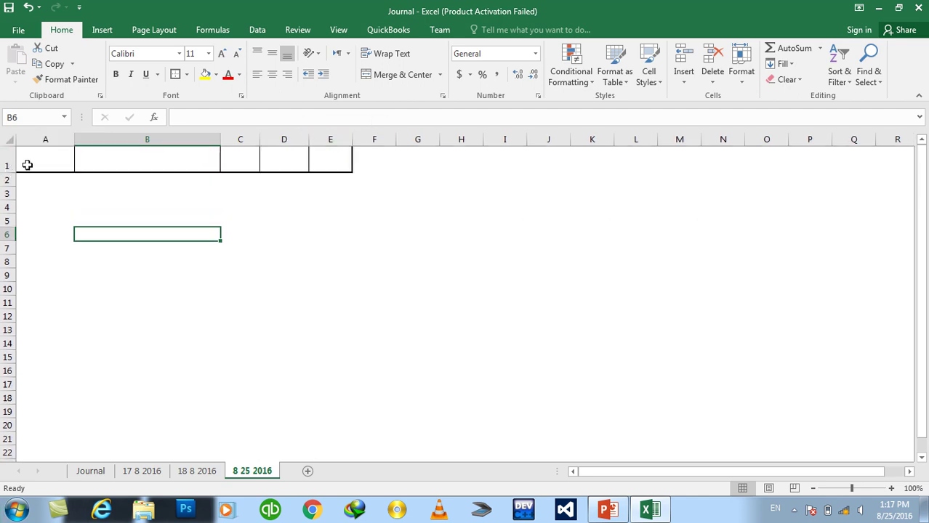
Step: Enter the headers Date in A1 and Account / Description in B1
click(33, 163)
text(Da)
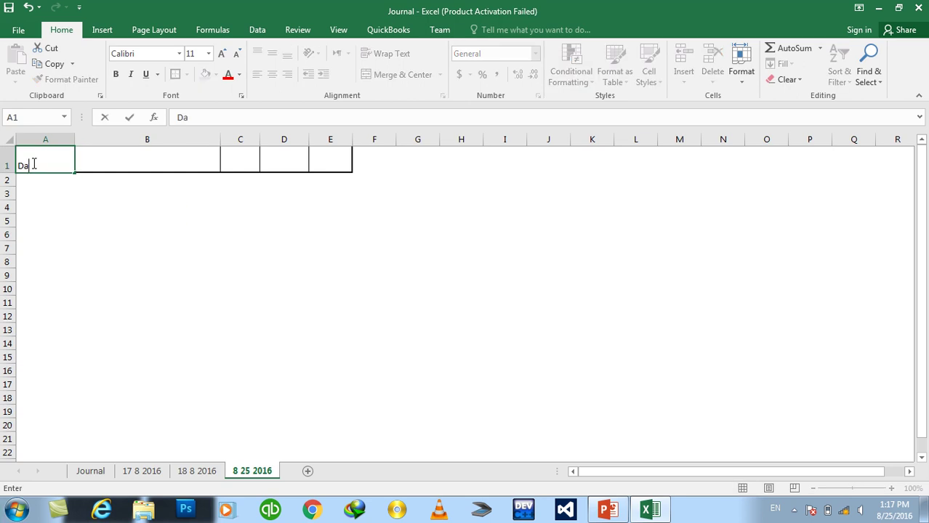
key(BackSpace)
text(te)
key(Tab)
text(De)
key(BackSpace)
key(BackSpace)
key(BackSpace)
key(BackSpace)
text(Ac)
key(BackSpace)
text(cc)
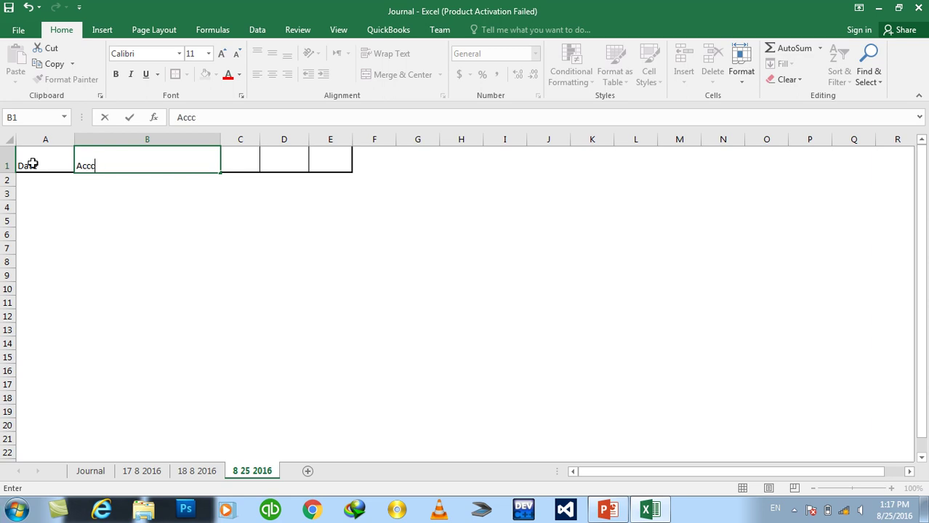
key(BackSpace)
text(ount / )
text(Descr)
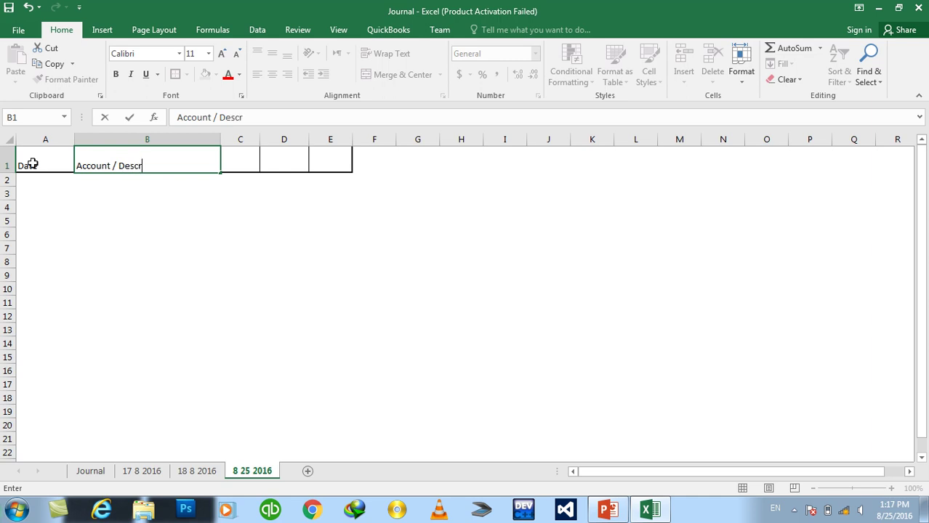
text(ipti)
key(Return)
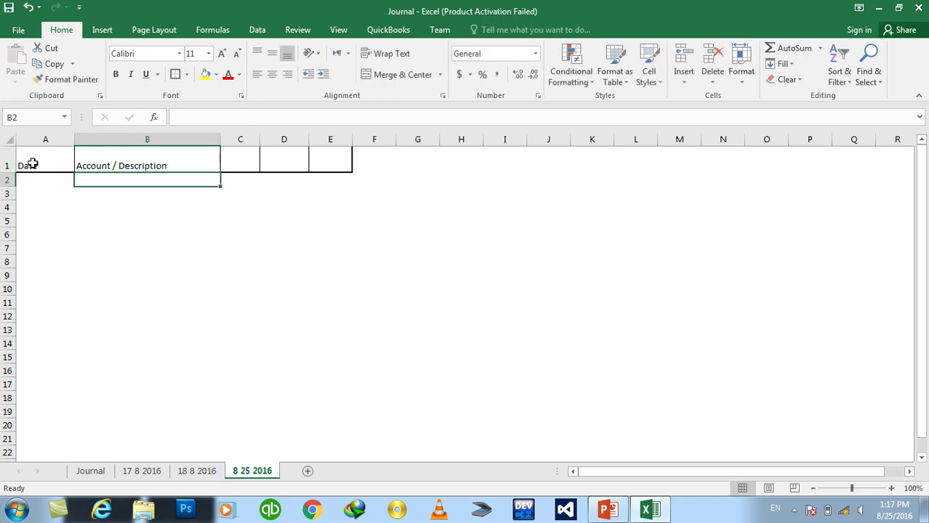
Step: Enter the headers PR, Dr and Cr in C1 through E1
key(Up)
key(Right)
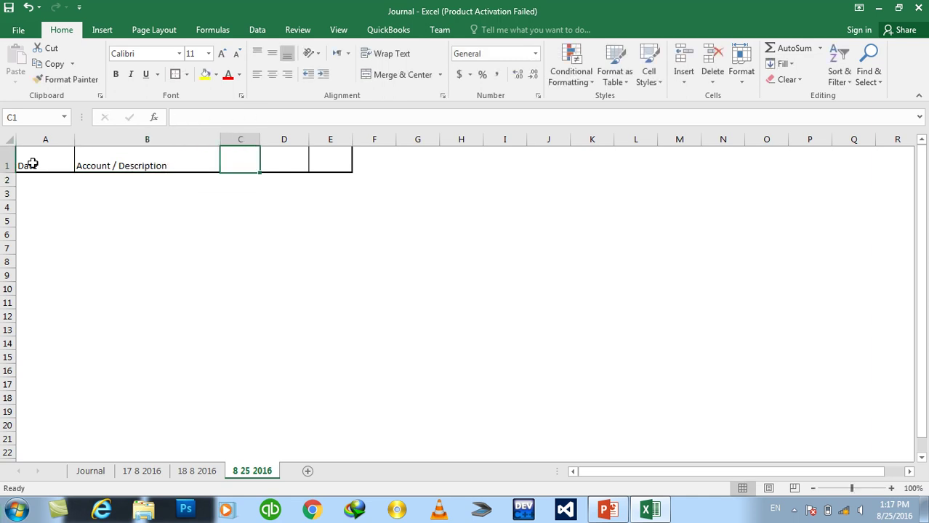
text(PR)
key(Tab)
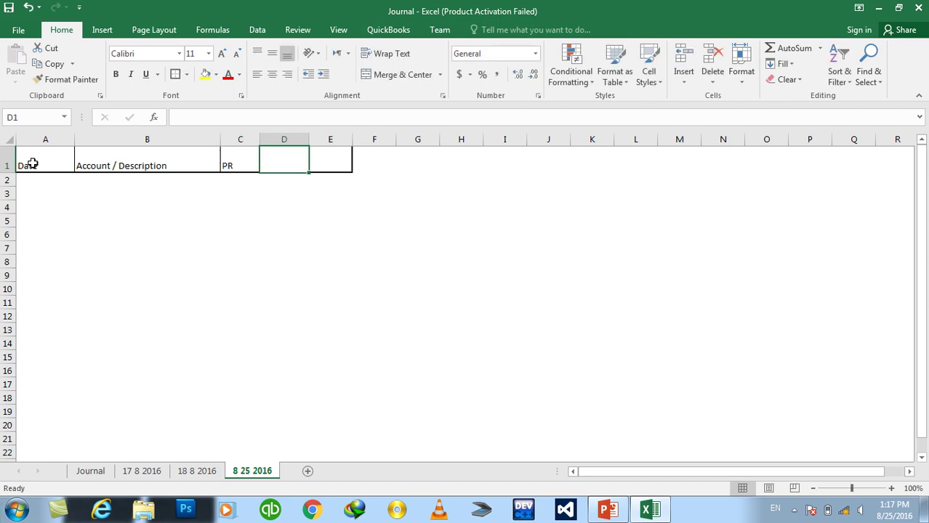
text(Dr)
key(Tab)
text(C)
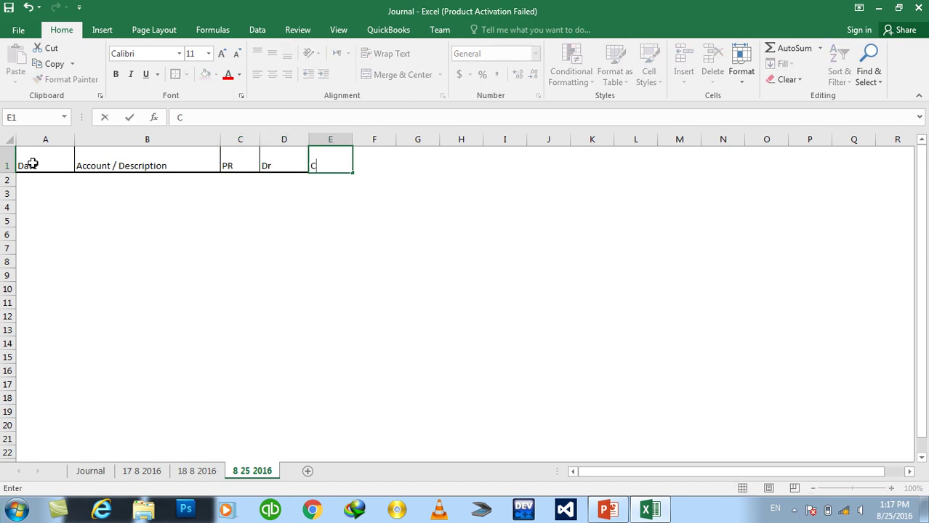
text(r)
key(Return)
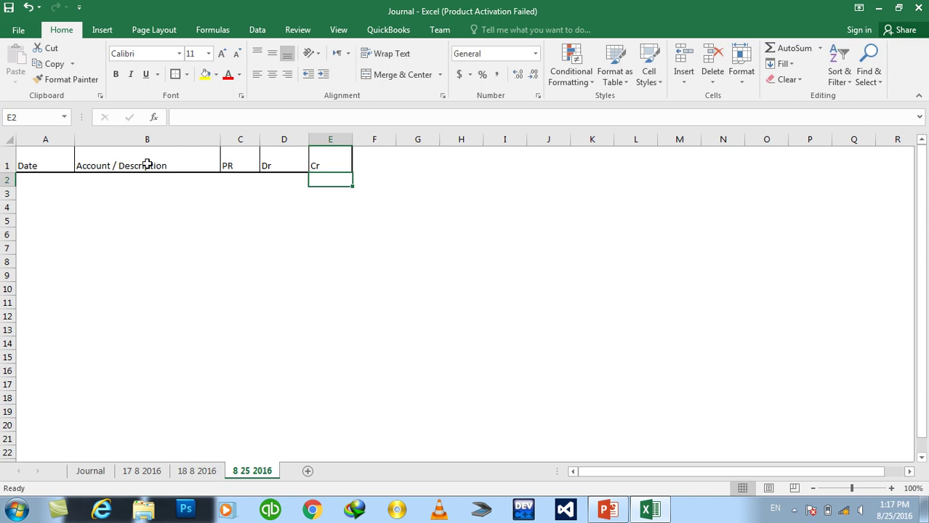
Step: Centre the A1:E1 headers vertically and horizontally and enlarge their font, leaving them non-bold
drag(343, 147, 46, 152)
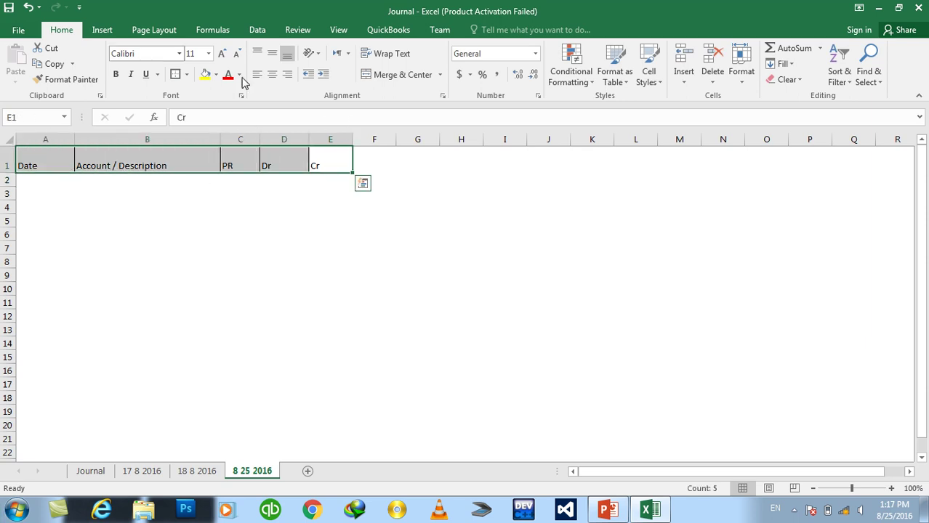
click(272, 54)
click(272, 74)
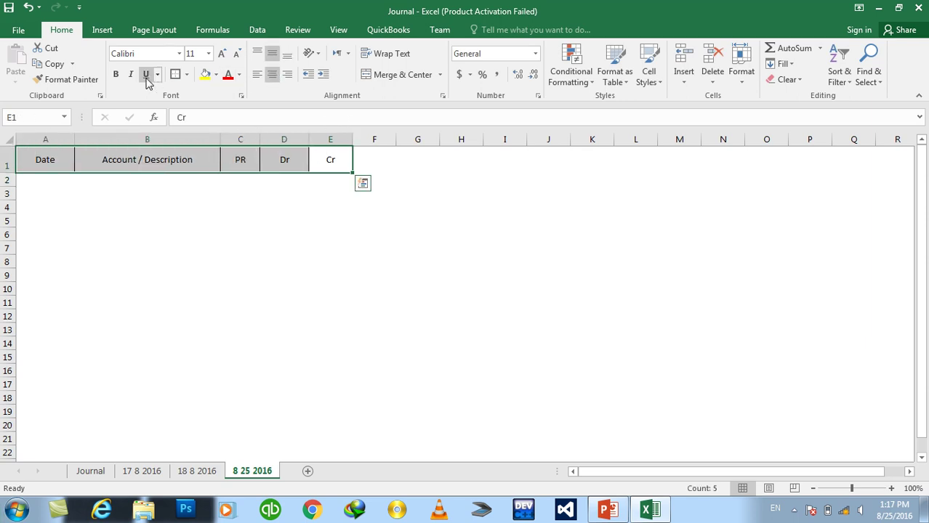
click(116, 74)
click(221, 53)
click(222, 53)
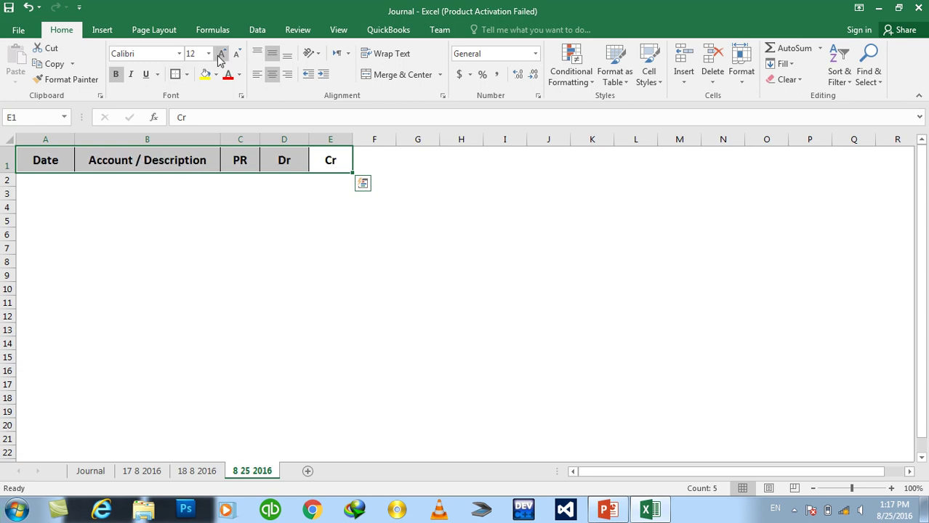
click(115, 76)
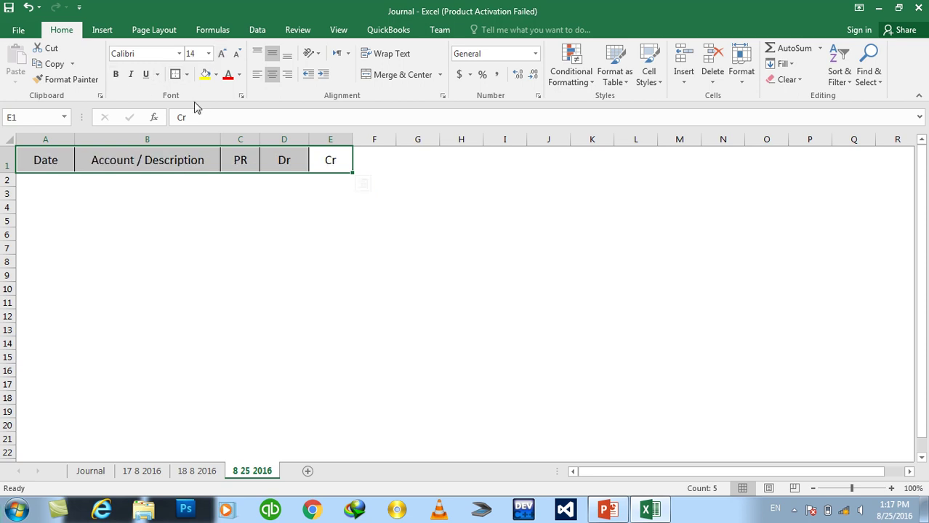
click(221, 55)
click(158, 217)
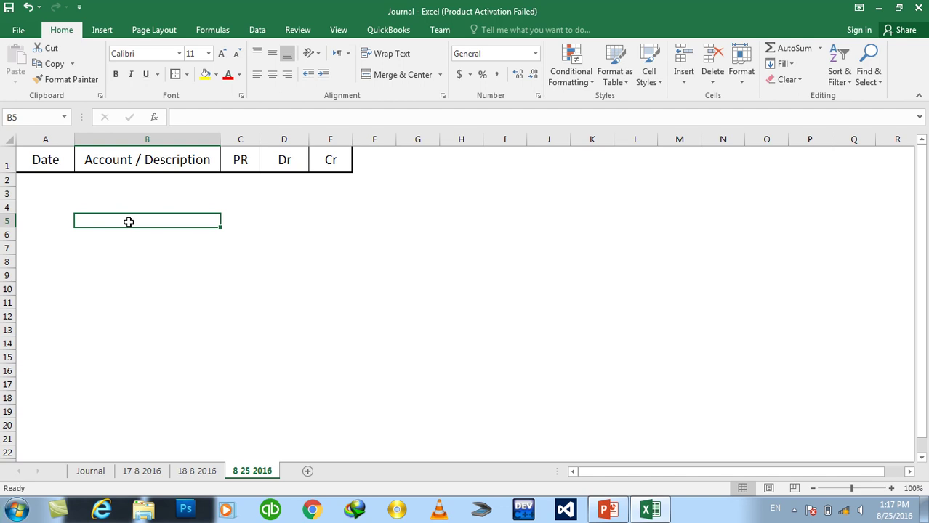
Step: Put a thick outside border around the table body A2:E6
drag(91, 181, 91, 211)
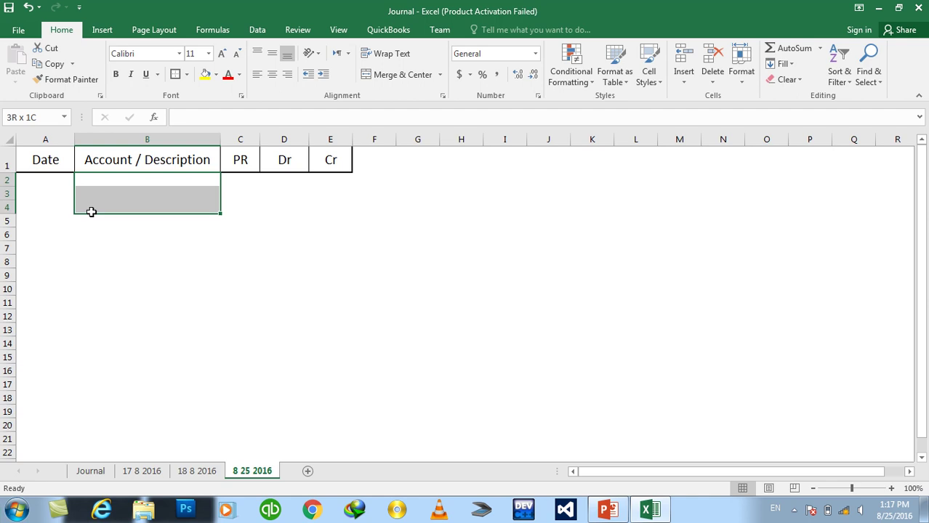
mouse_move(90, 211)
mouse_down()
mouse_move(93, 231)
mouse_move(93, 223)
mouse_up()
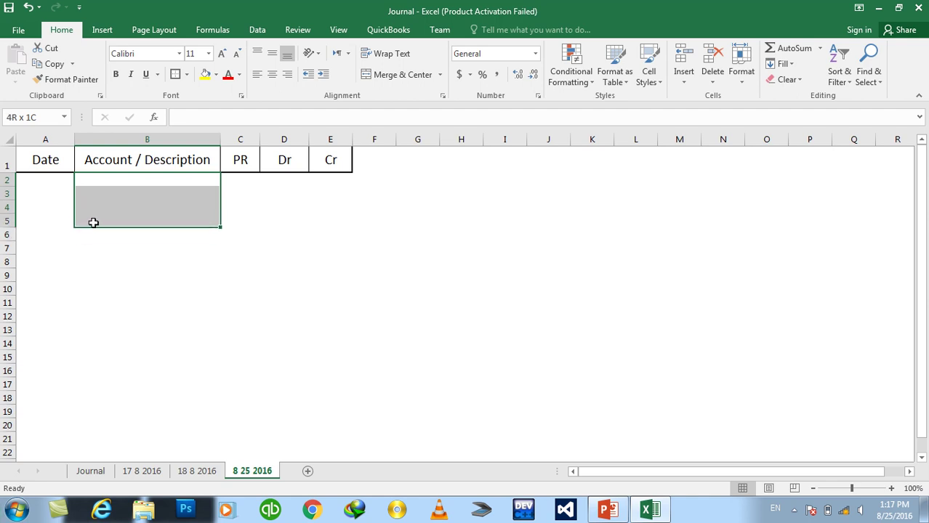
mouse_move(34, 178)
mouse_down()
mouse_move(324, 224)
mouse_move(325, 233)
mouse_up()
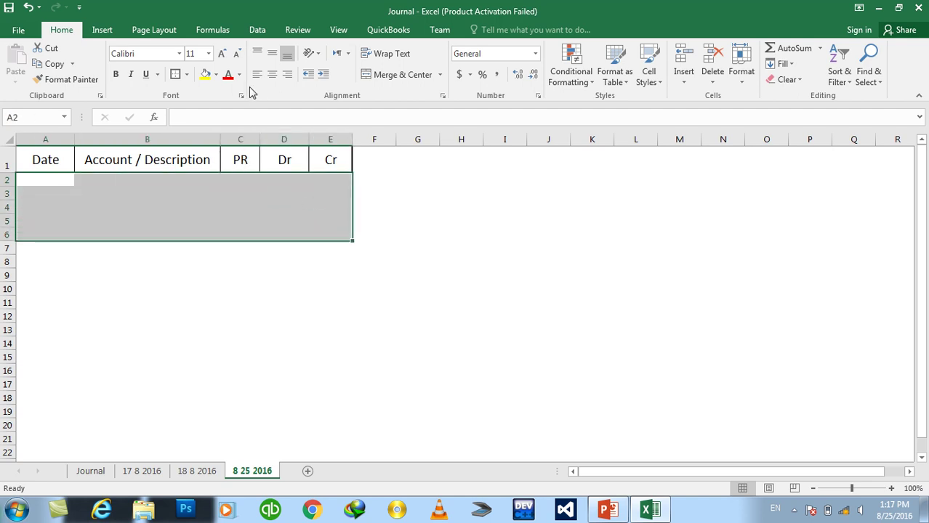
click(176, 77)
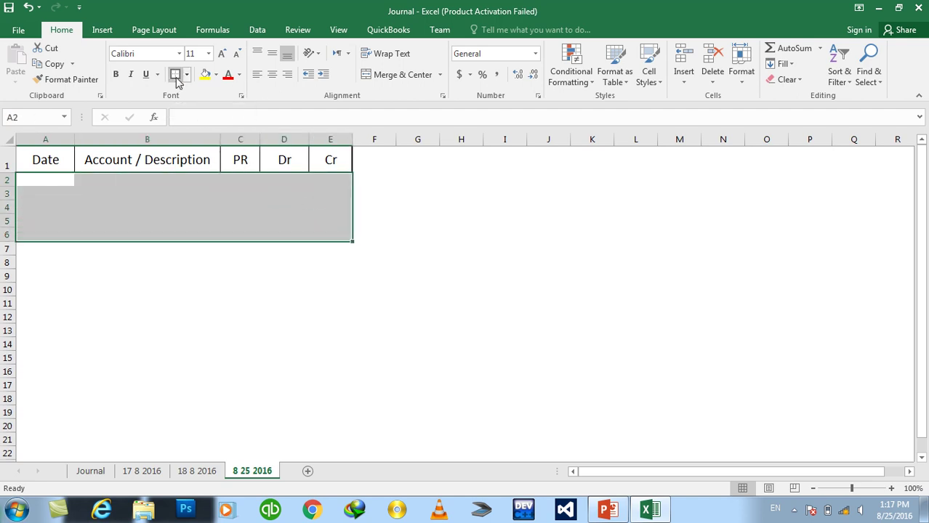
click(201, 183)
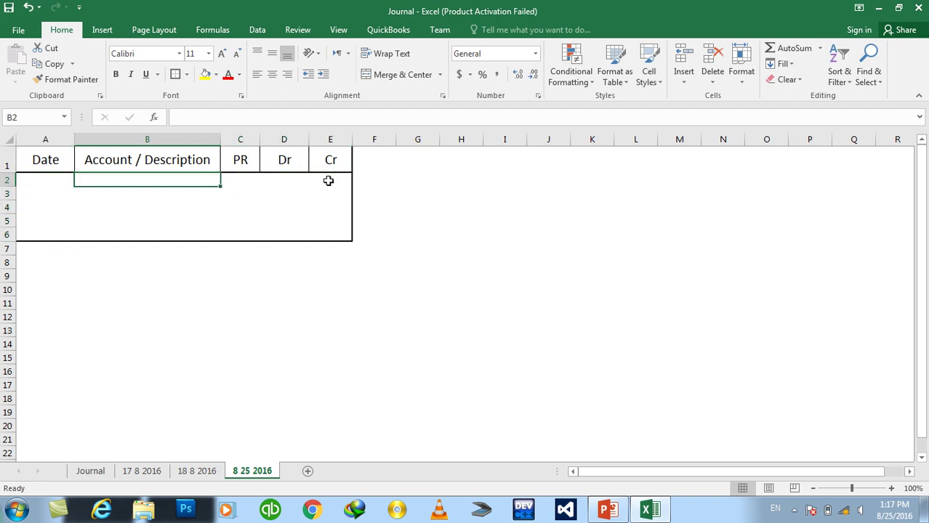
Step: Box rows 2–6 of the Cr, Dr, PR and Account / Description columns each with a thick border
drag(327, 179, 328, 233)
click(176, 77)
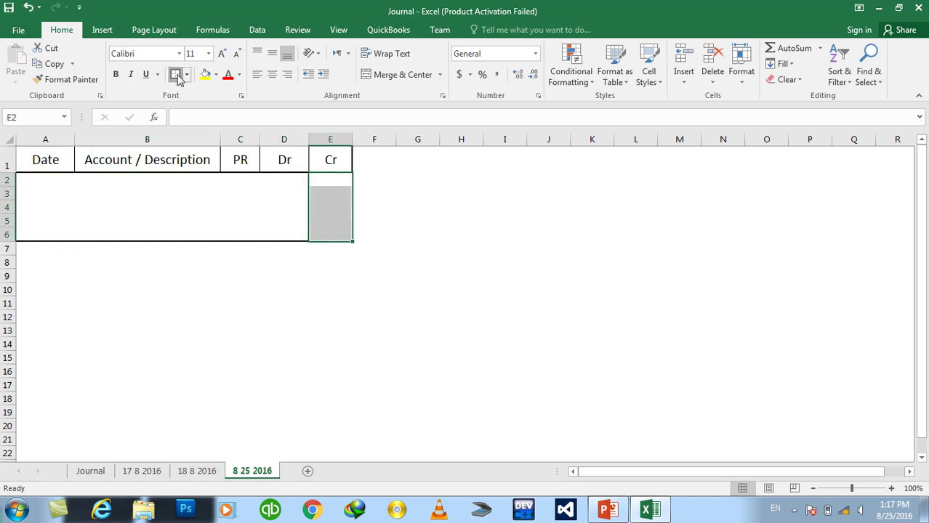
drag(276, 182, 280, 231)
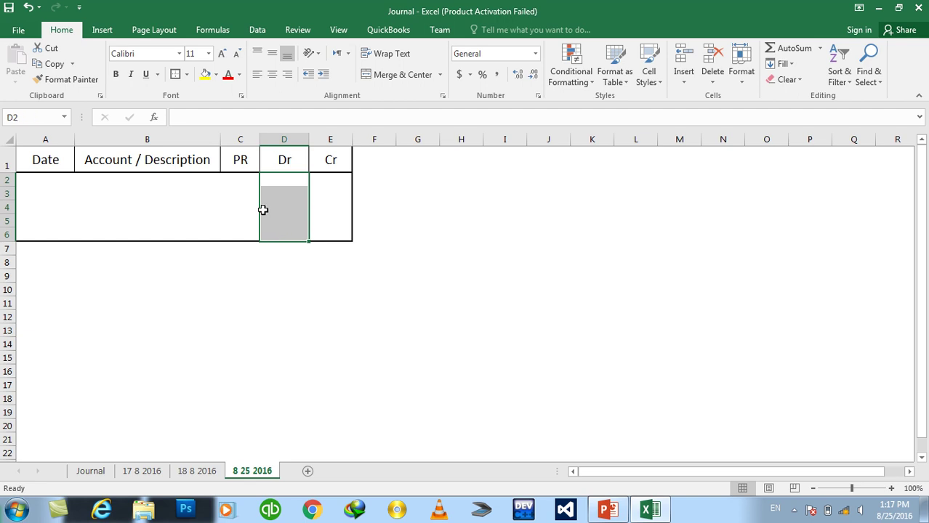
click(179, 78)
drag(234, 181, 234, 230)
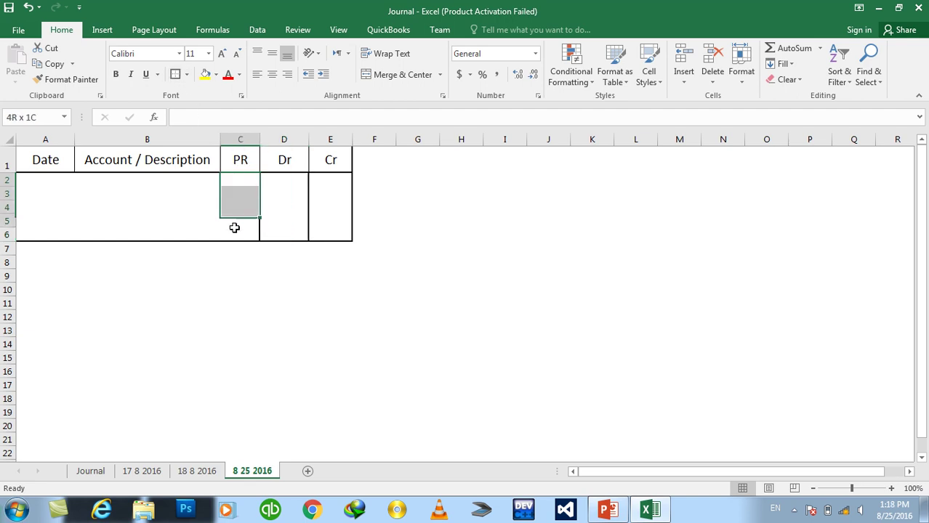
click(175, 75)
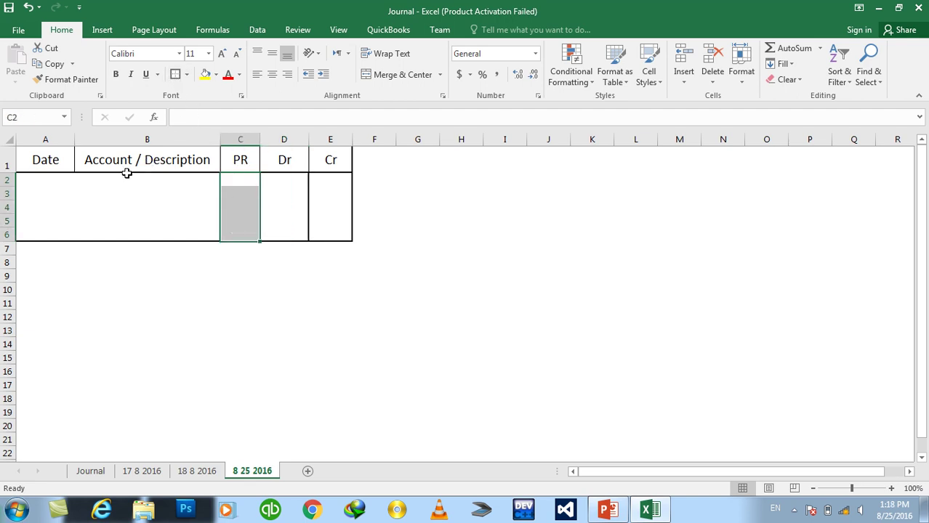
drag(123, 182, 123, 229)
click(175, 74)
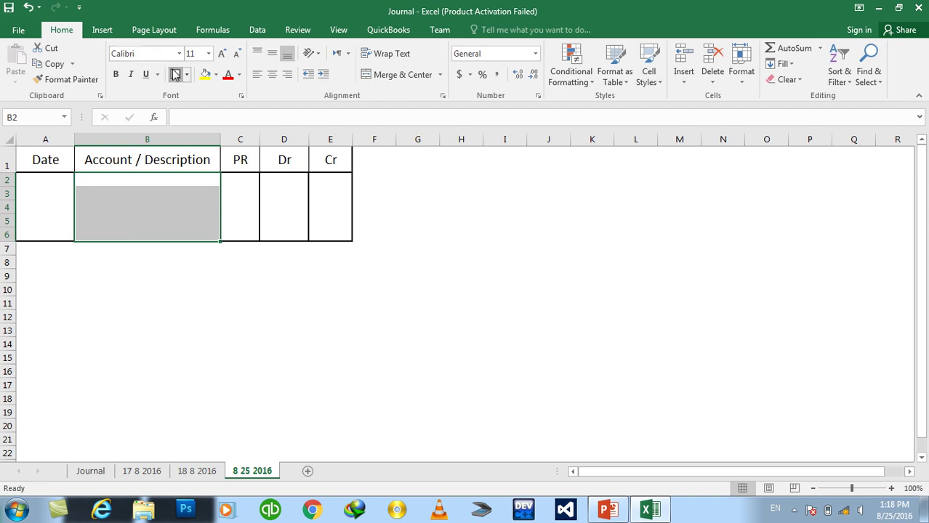
click(146, 207)
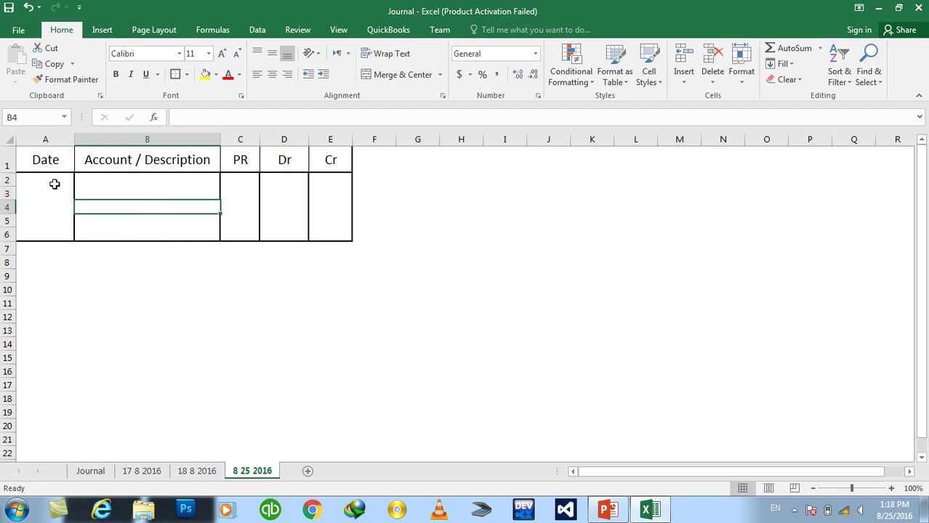
Step: Merge A2:A6 into one cell holding date 1, middle-aligned at size 14, then return to PowerPoint
drag(56, 182, 57, 237)
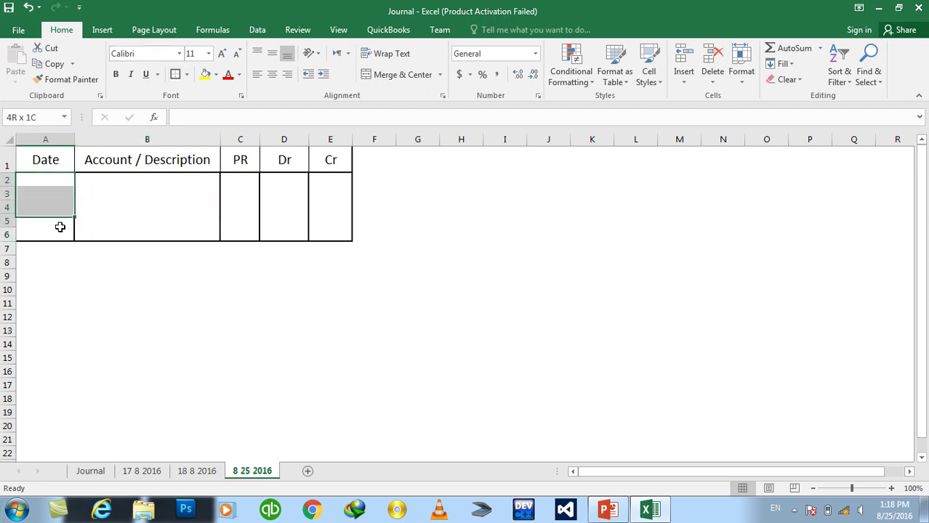
click(408, 76)
text(1)
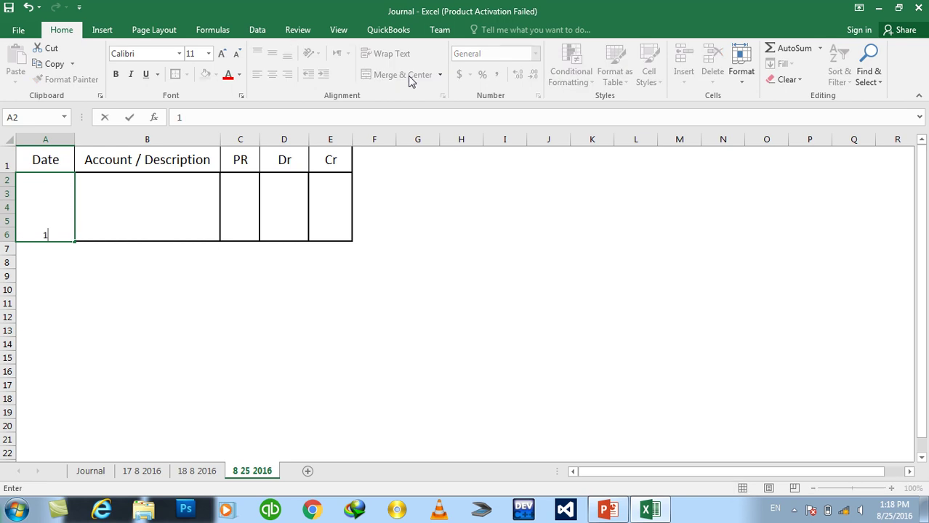
key(Return)
key(Up)
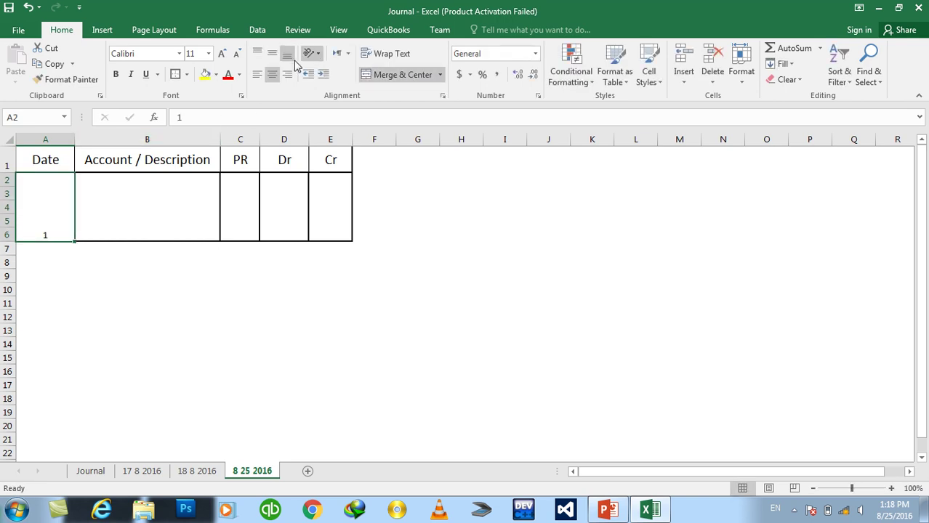
click(272, 54)
click(221, 54)
click(222, 54)
click(147, 182)
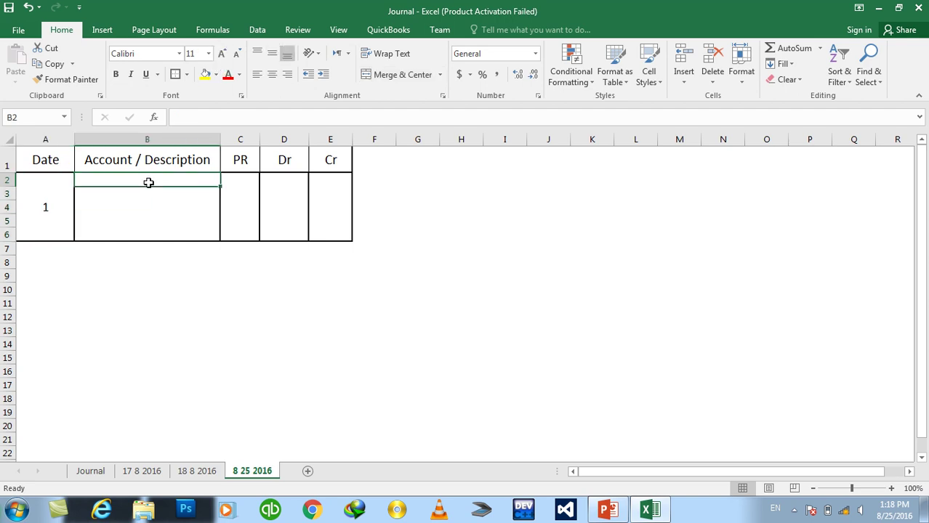
click(607, 513)
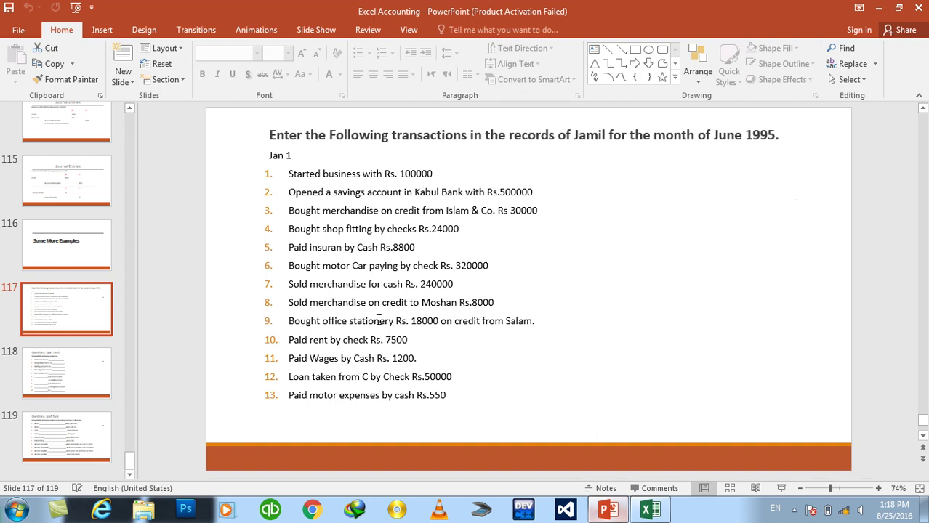
Step: Highlight 'Started business with Rs. 100000' on slide 117, then bring back the Excel Journal workbook
drag(435, 173, 289, 174)
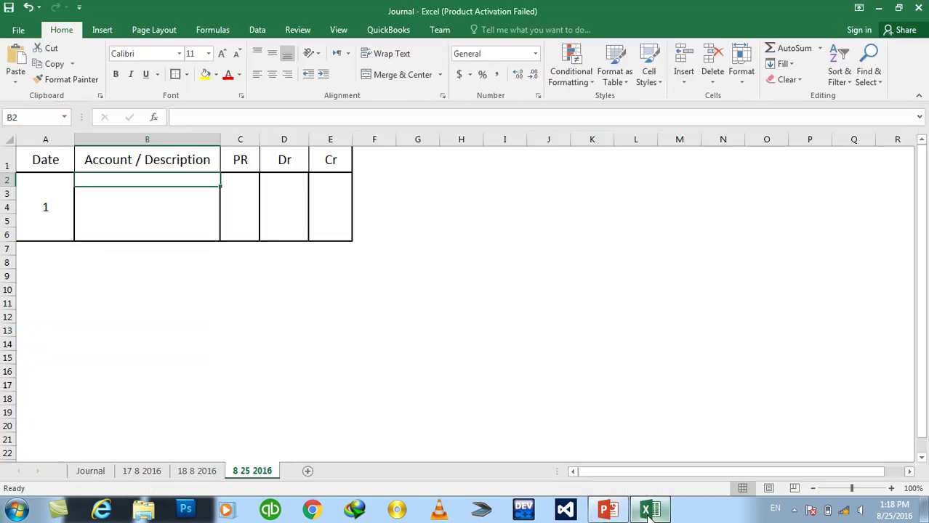
click(649, 511)
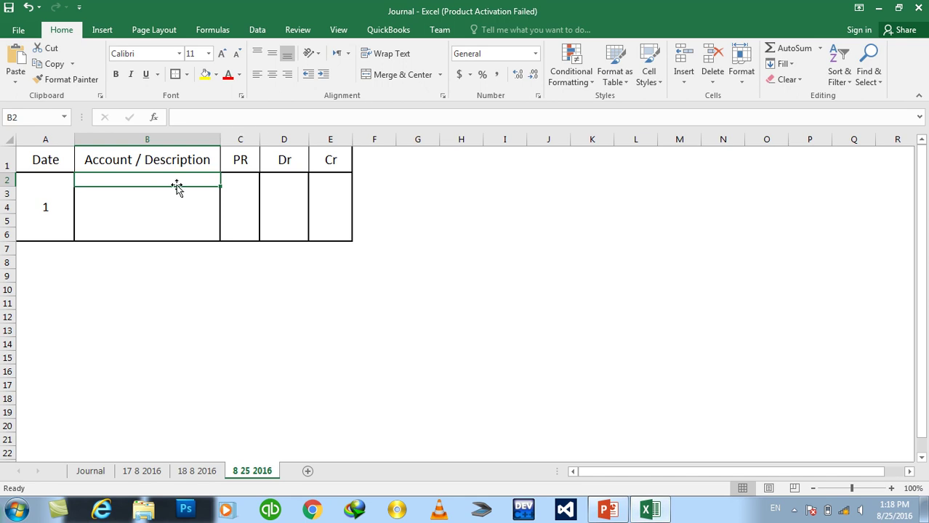
Step: Record the first entry: Cash debited 100000 in row 2, OE(Capital) credited 100000 in row 3
text(Cash)
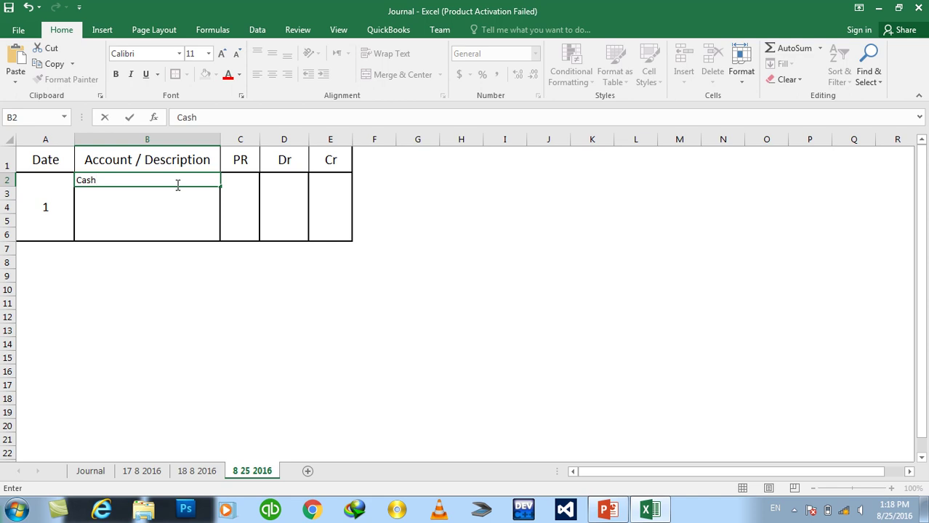
key(Tab)
key(Tab)
text(100000)
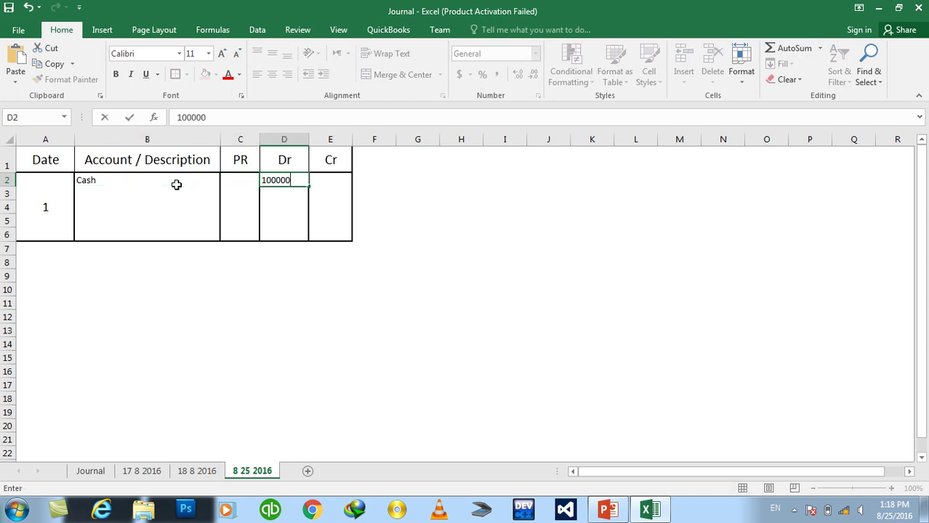
key(Return)
text(O)
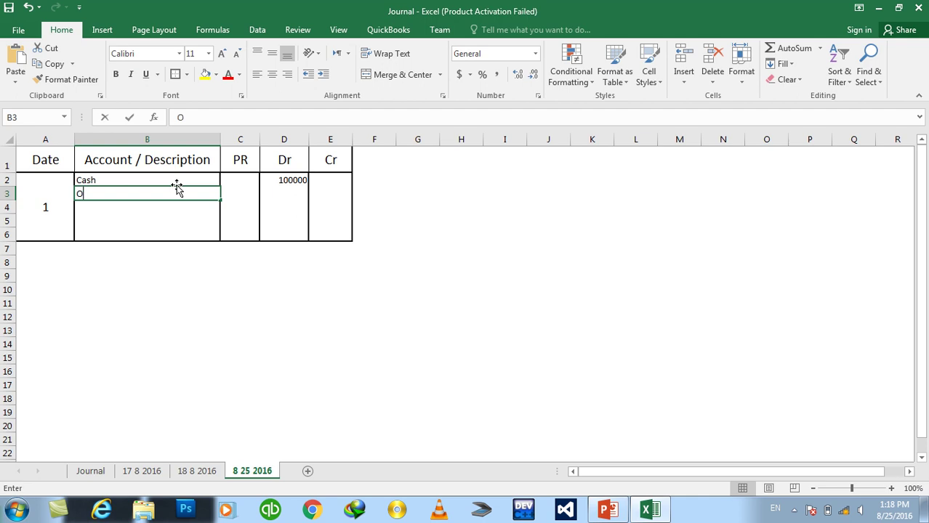
text(E(Capital)
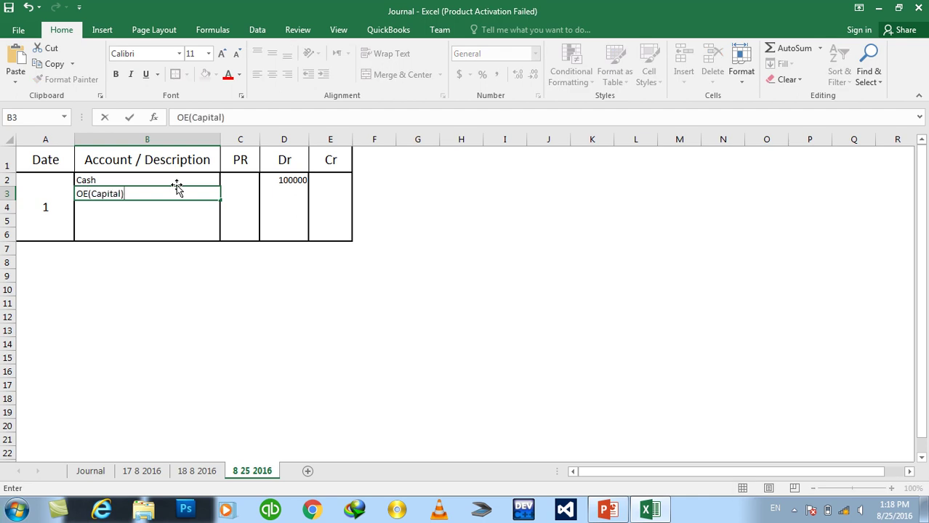
key(Tab)
key(Tab)
key(Tab)
text(10)
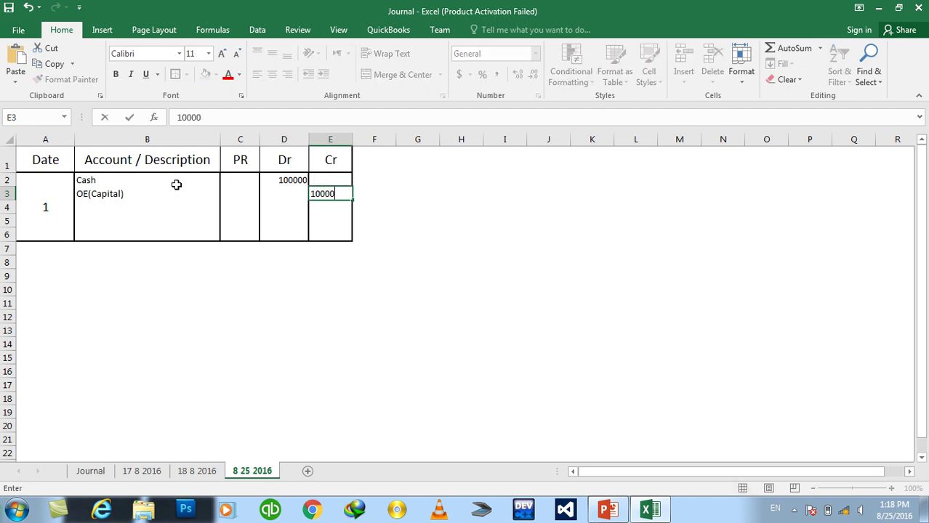
text(0)
key(Return)
Step: Select cells B4:B6 for the entry's narration
key(Left)
key(Left)
key(Left)
key(Left)
key(Right)
key(shift+Down)
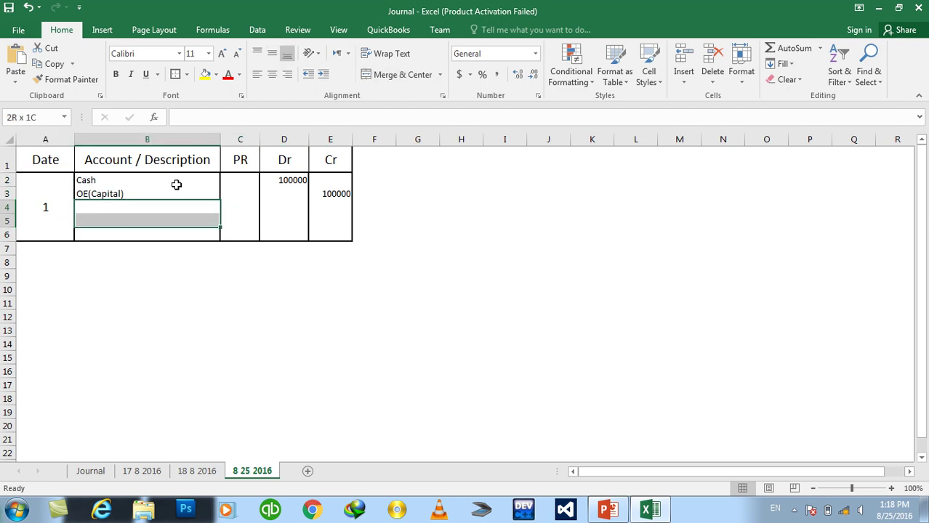
key(shift+Down)
Step: Merge B4:B6 into one cell, dismissing the paste-size and merged-cell warnings
click(385, 74)
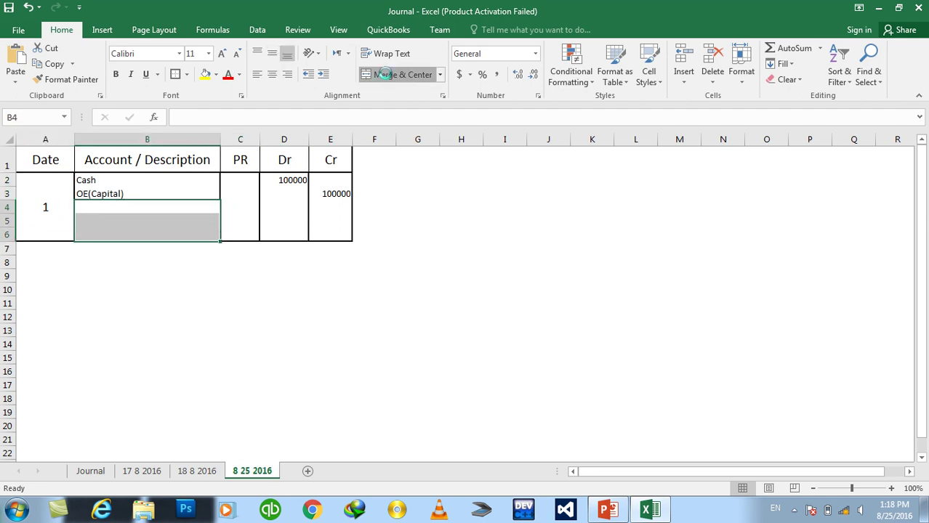
key(ctrl+v)
click(429, 291)
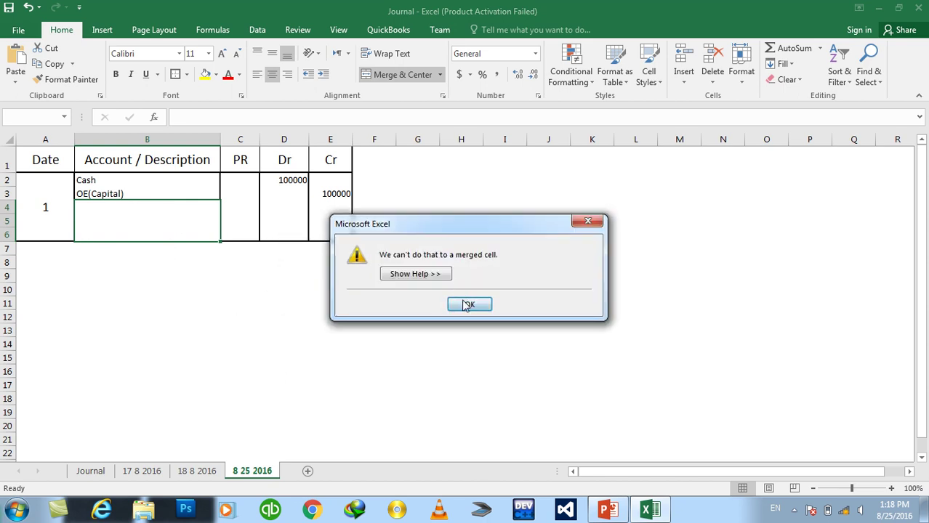
click(469, 303)
Step: Enter 'Started business with Rs 100000' in the merged cell and middle-align it
text(Started u)
key(BackSpace)
text(busi)
key(BackSpace)
key(BackSpace)
key(BackSpace)
key(BackSpace)
text(business)
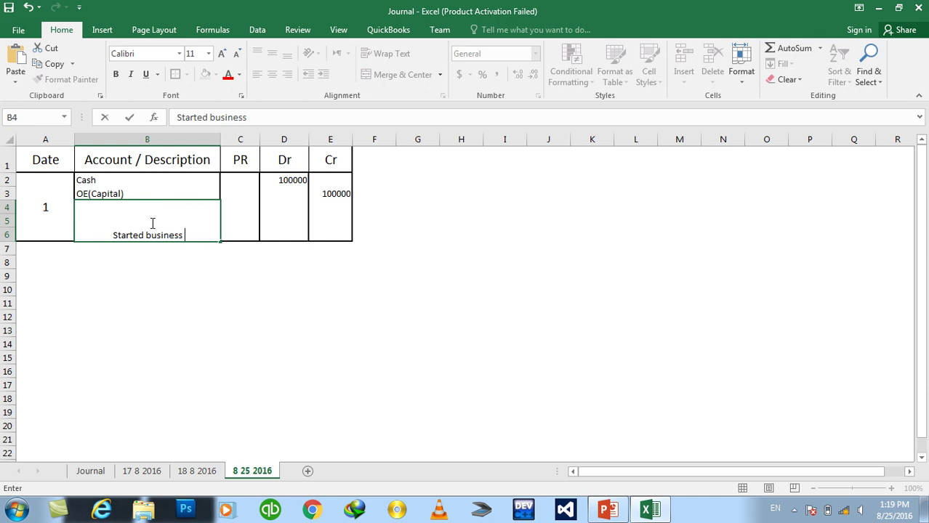
text( with Rs 10000)
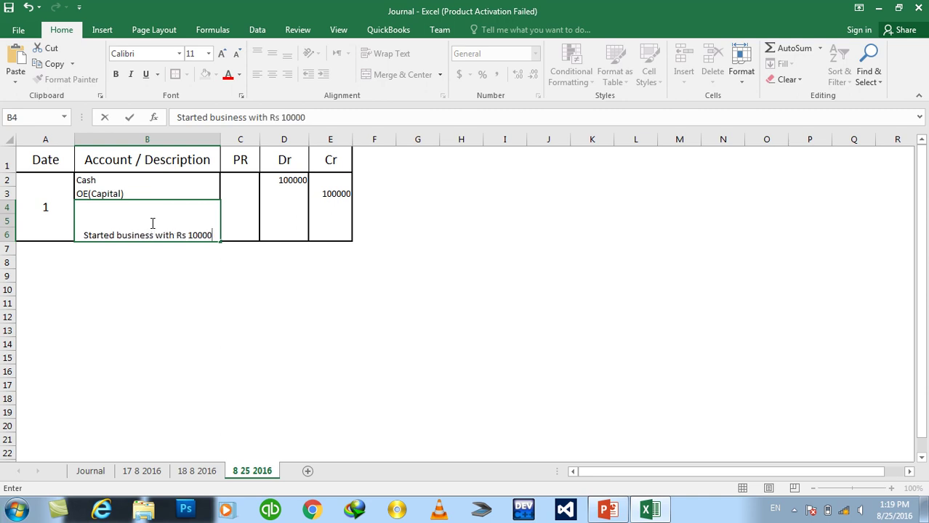
text(0)
key(Return)
click(150, 222)
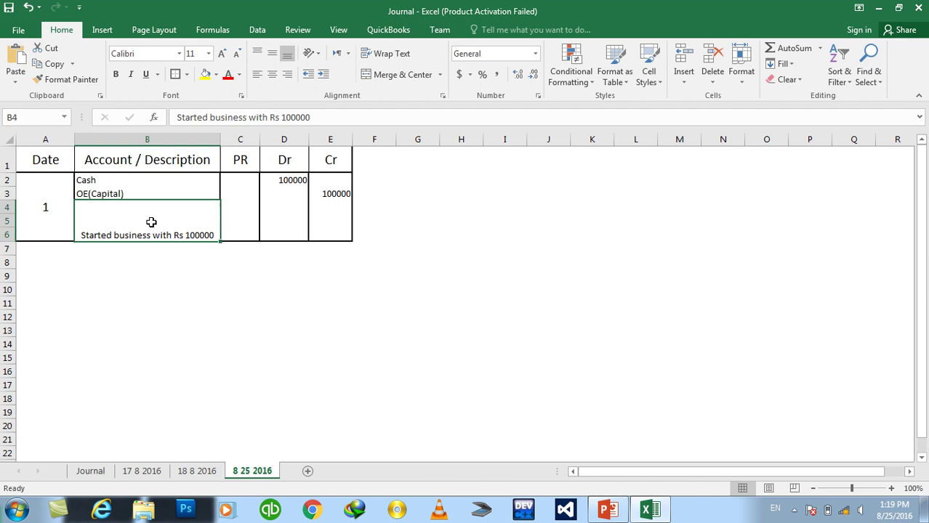
click(279, 57)
click(145, 372)
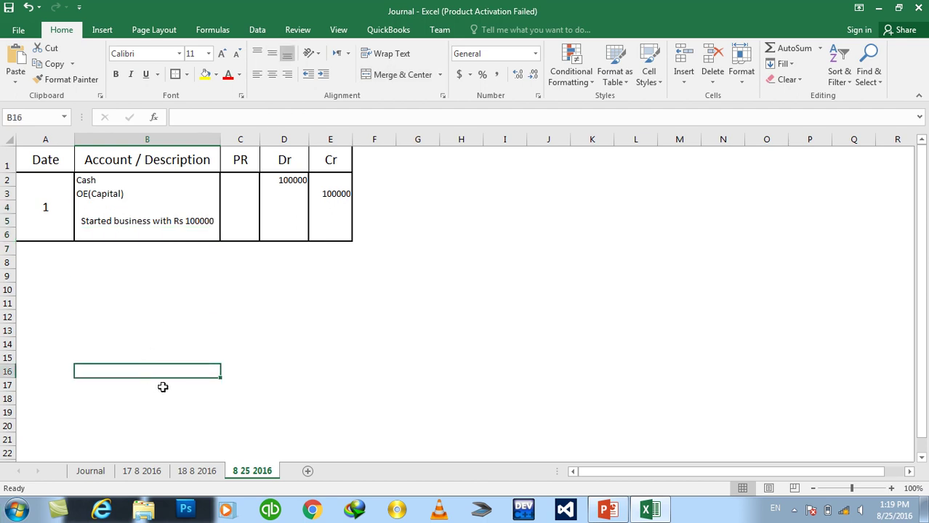
Step: Copy the first journal entry A2:E6 and paste it into rows 7–11
drag(64, 185, 317, 220)
key(ctrl+c)
click(46, 247)
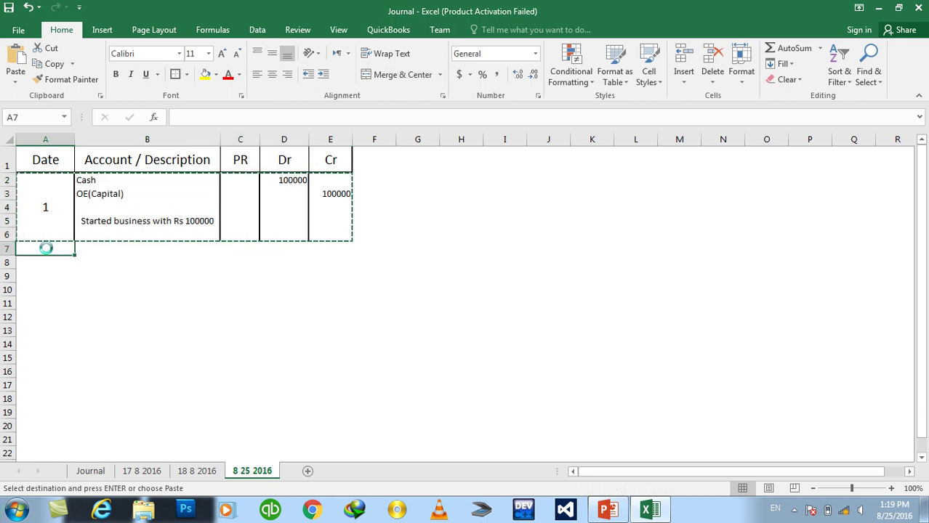
key(ctrl+v)
key(Escape)
Step: Check the pasted description and date, then select Cr cells E6:E7
click(108, 282)
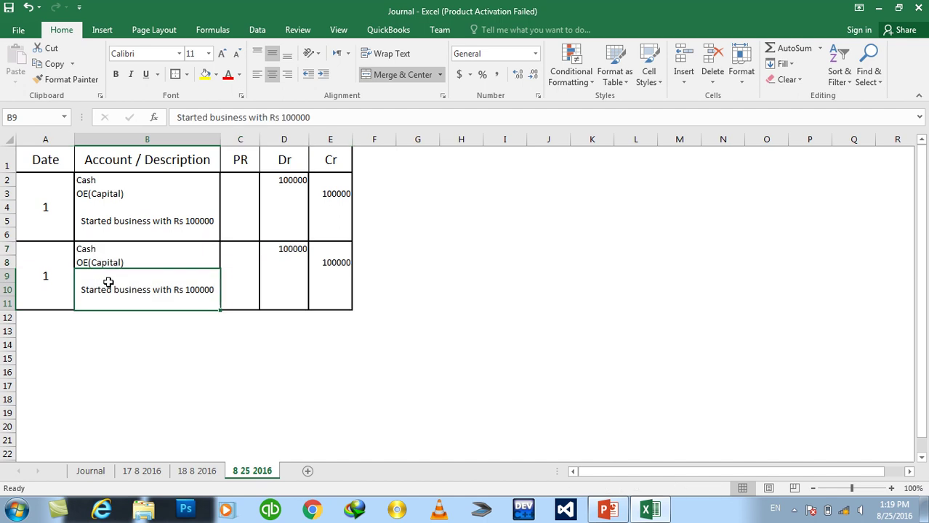
click(48, 233)
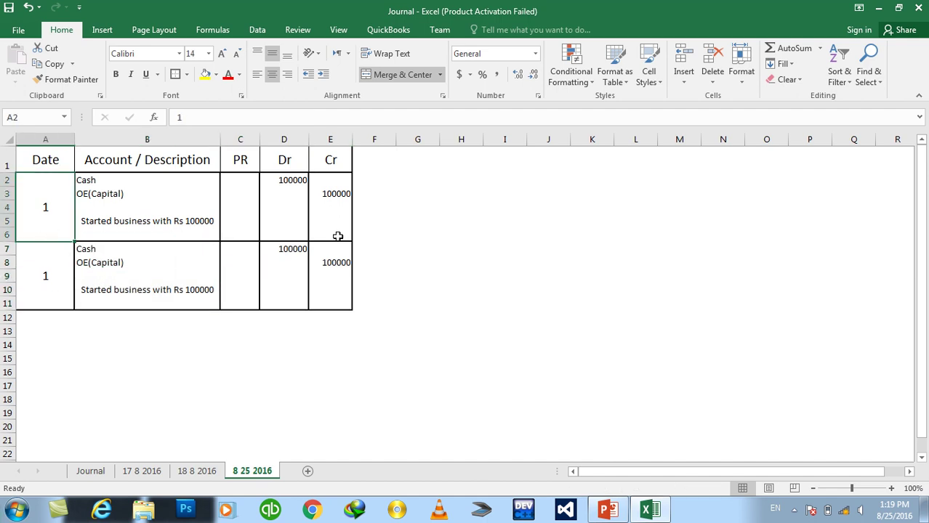
drag(338, 236, 330, 251)
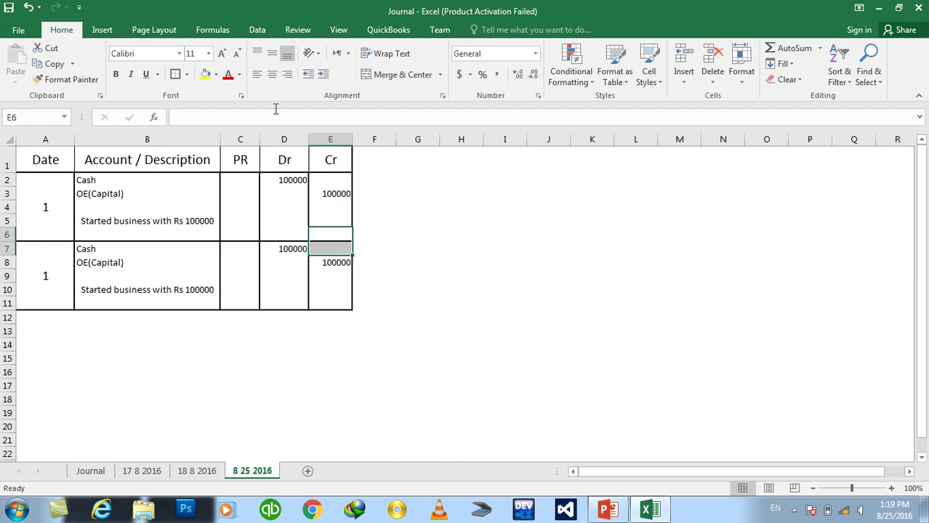
Step: Remove the border lines between the two entries in the Cr, Dr and PR columns
click(186, 74)
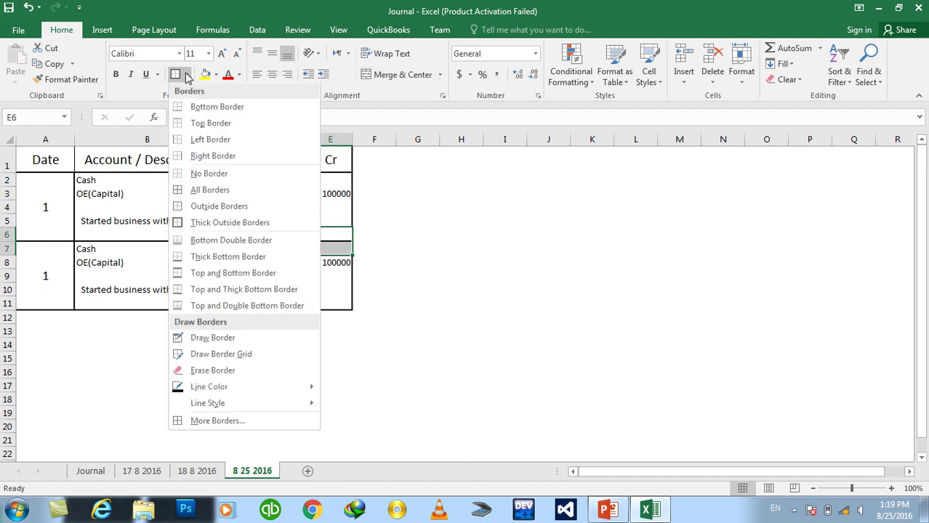
click(194, 175)
drag(282, 235, 282, 248)
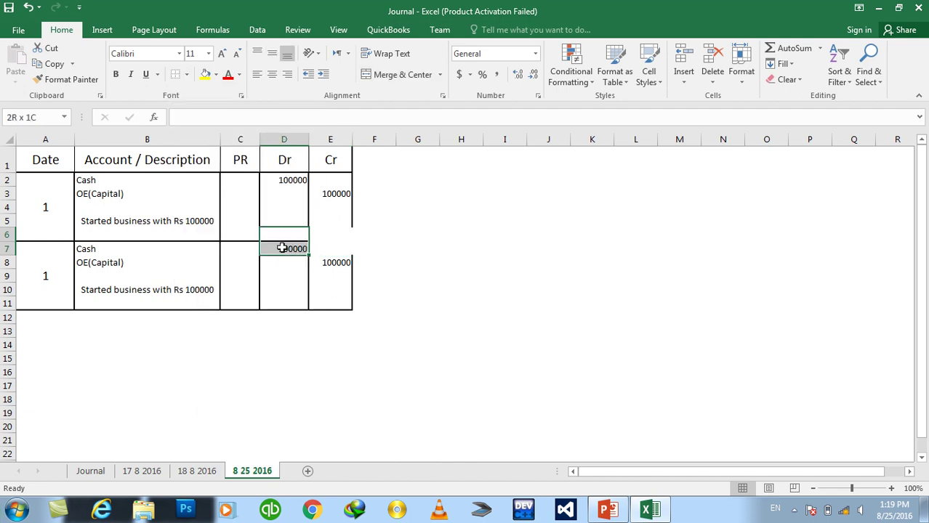
click(178, 74)
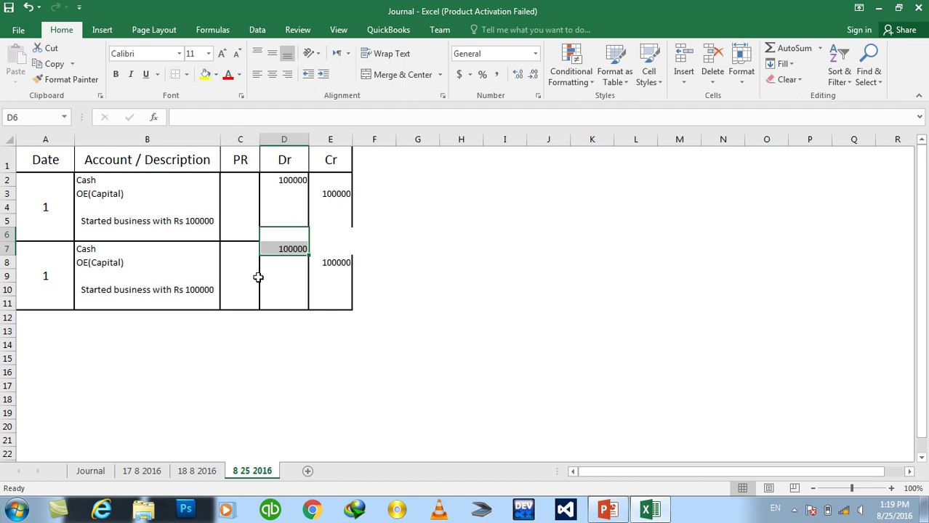
drag(240, 220, 242, 304)
click(178, 74)
Step: Give the Dr column D2:D11 a thick outside border
click(284, 234)
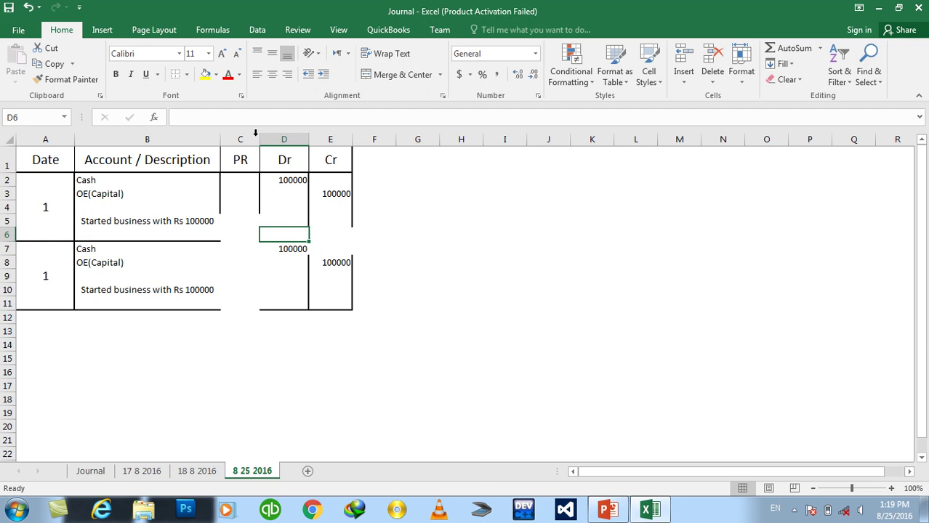
drag(274, 183, 285, 305)
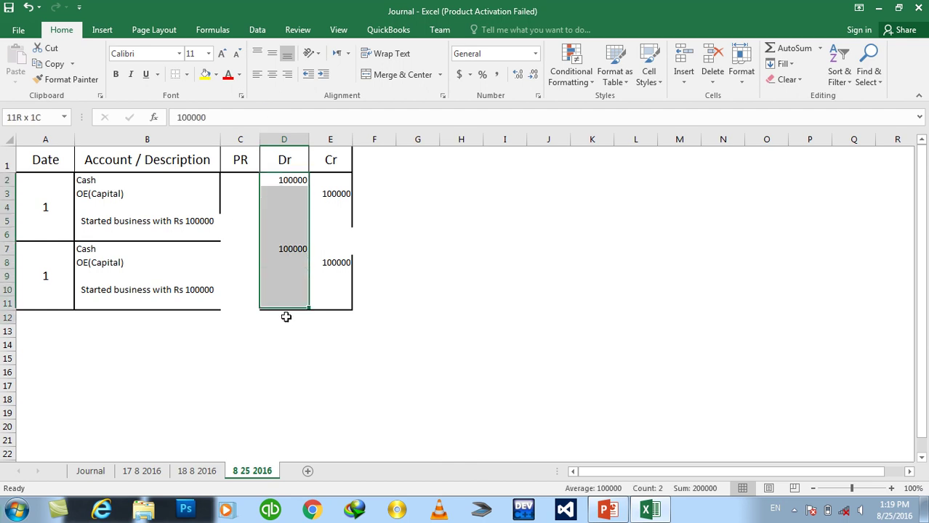
click(186, 74)
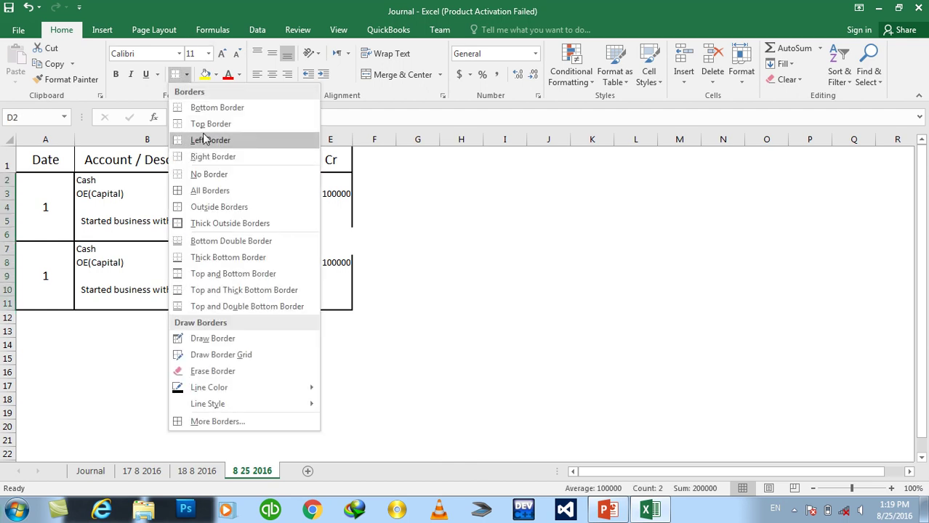
click(203, 218)
Step: Add right borders to the description cells B2:B6 and the second entry's descriptions
drag(236, 205, 242, 300)
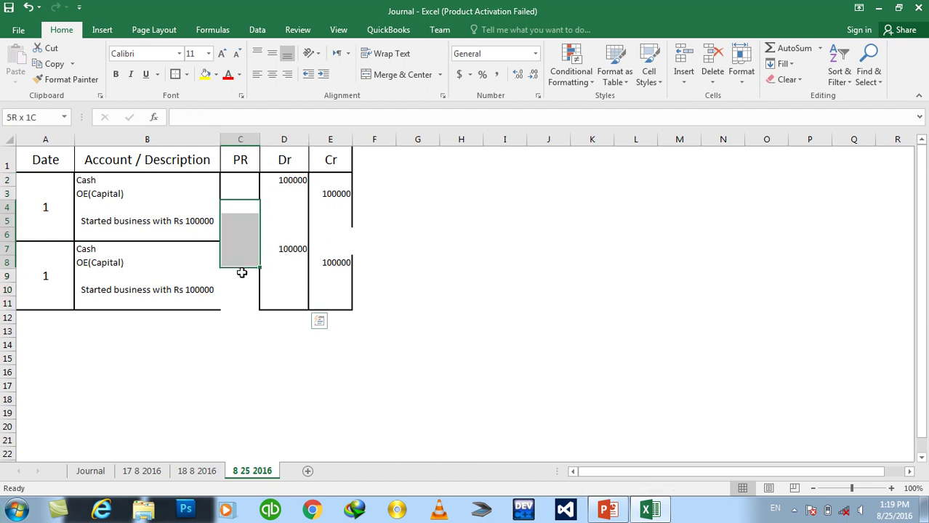
click(183, 218)
mouse_move(178, 181)
mouse_down()
mouse_move(189, 236)
mouse_move(177, 287)
mouse_up()
click(175, 74)
click(175, 74)
drag(243, 293, 251, 183)
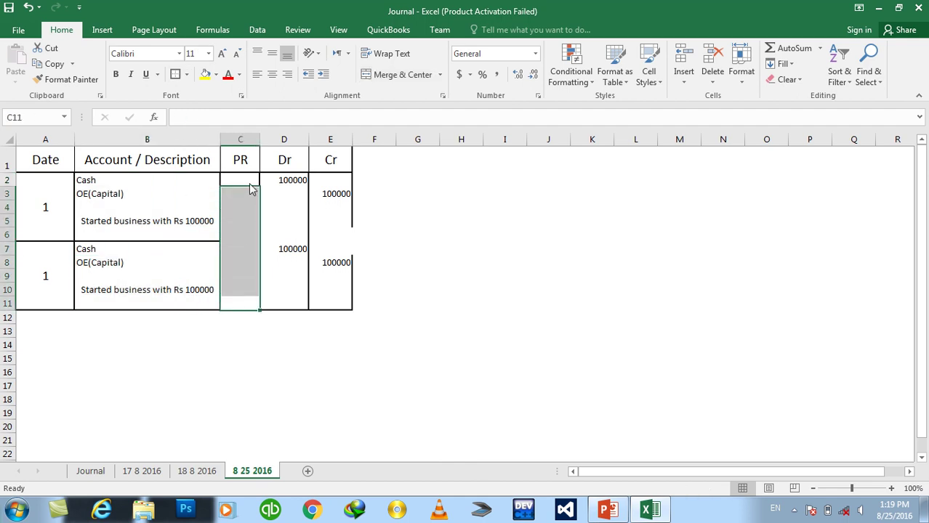
Step: Select Dr cells D11:D16 below the journal and close the border options unchanged
click(275, 292)
click(284, 305)
click(284, 313)
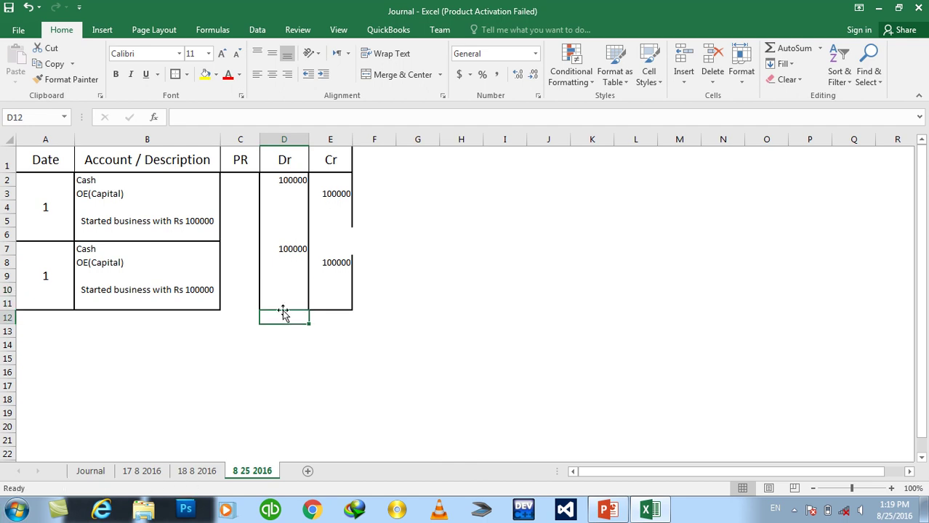
drag(284, 313, 315, 364)
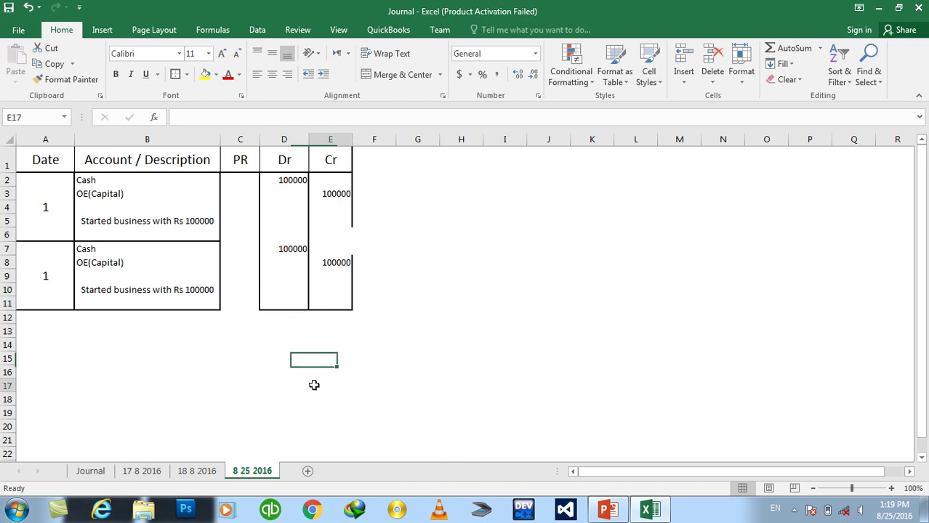
drag(291, 299, 292, 352)
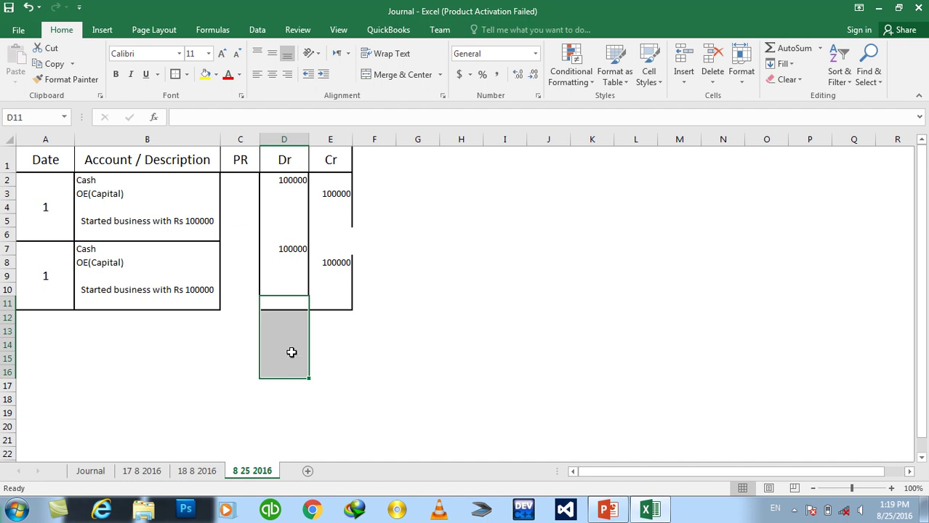
click(186, 74)
click(350, 370)
Step: Inspect cells D12, E12 and A12 below the table without applying any border
click(273, 319)
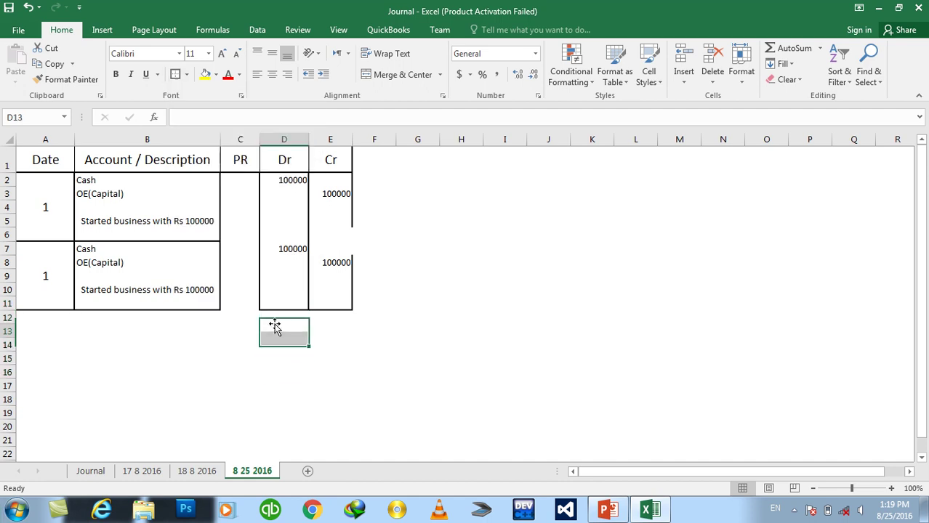
click(187, 75)
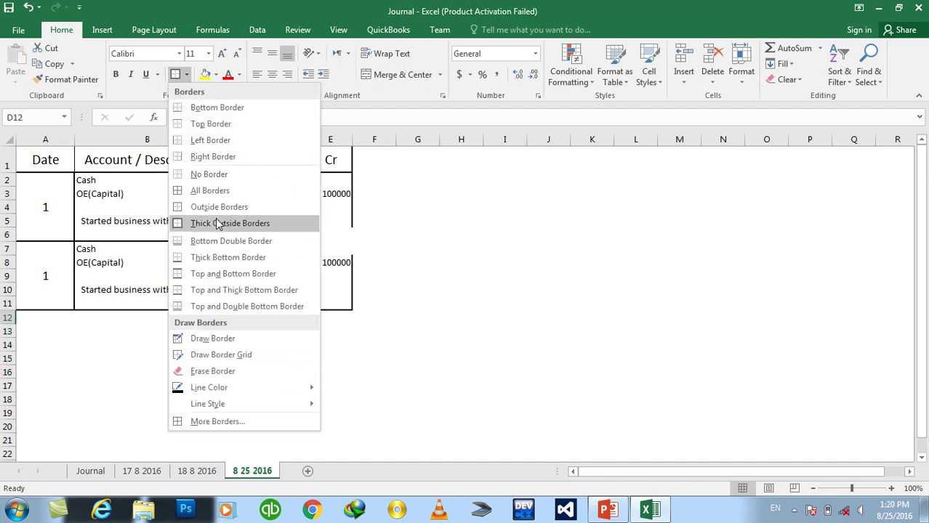
click(338, 351)
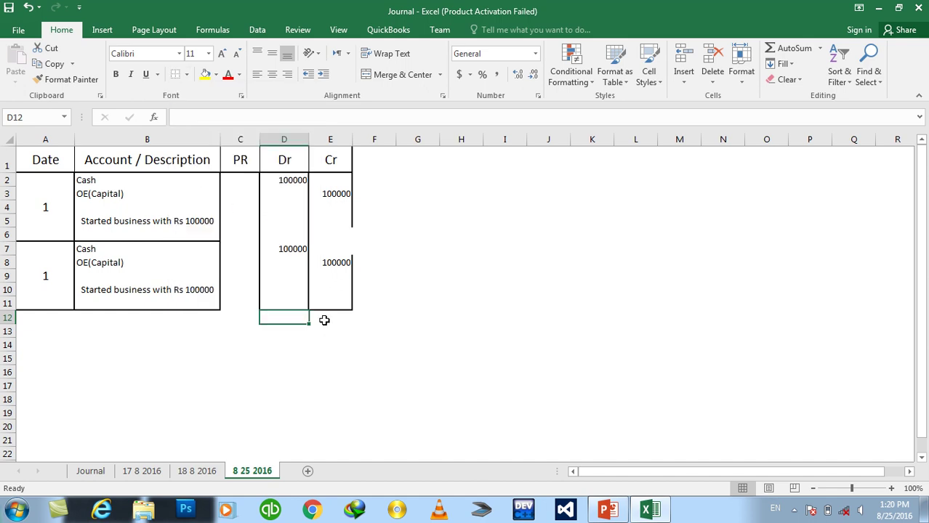
click(327, 320)
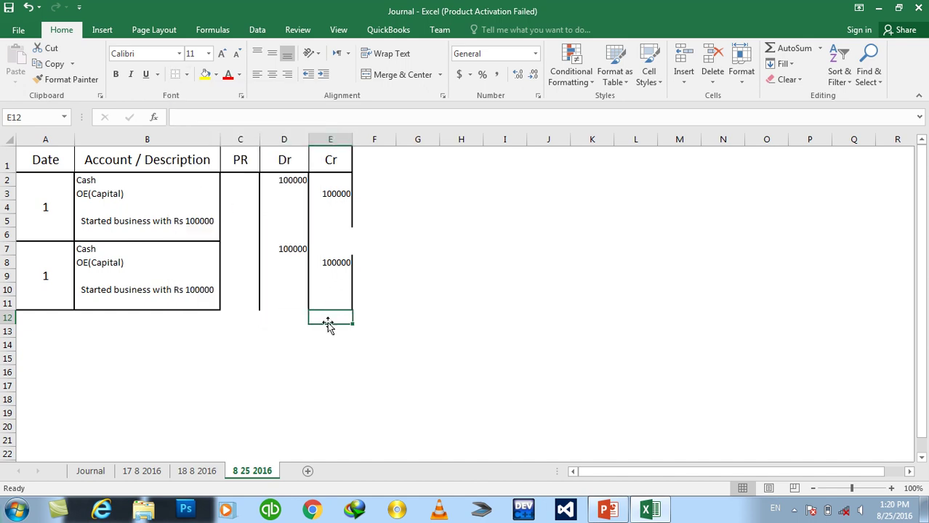
click(418, 316)
click(43, 317)
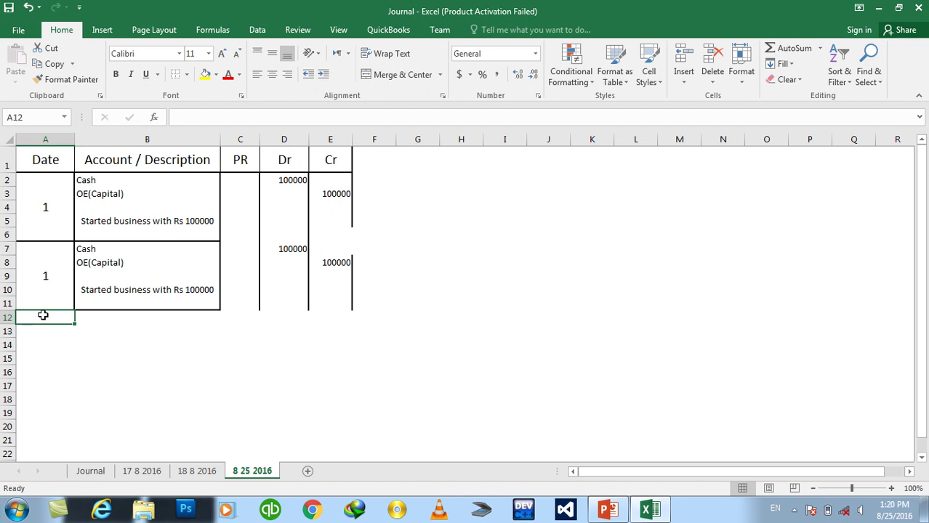
click(298, 383)
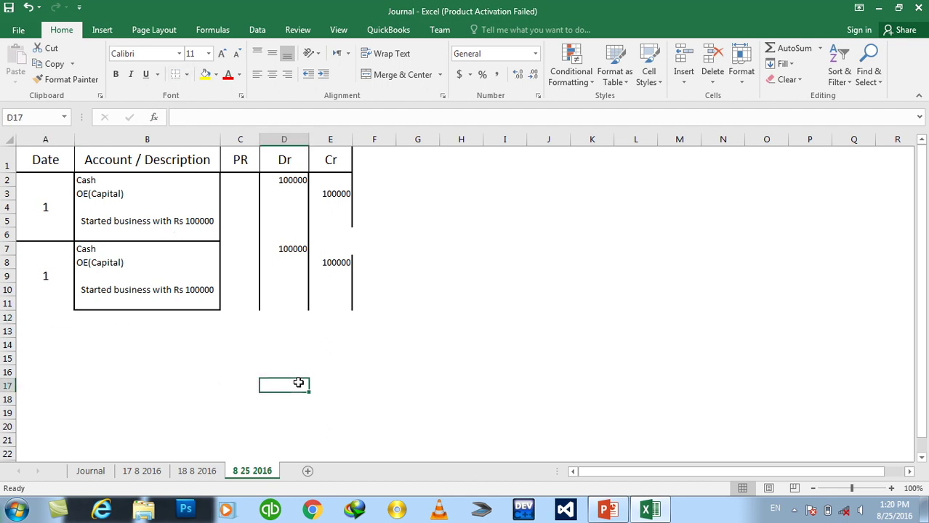
Step: Put a thick outside border around Cr column cells E2:E11
click(344, 235)
click(349, 249)
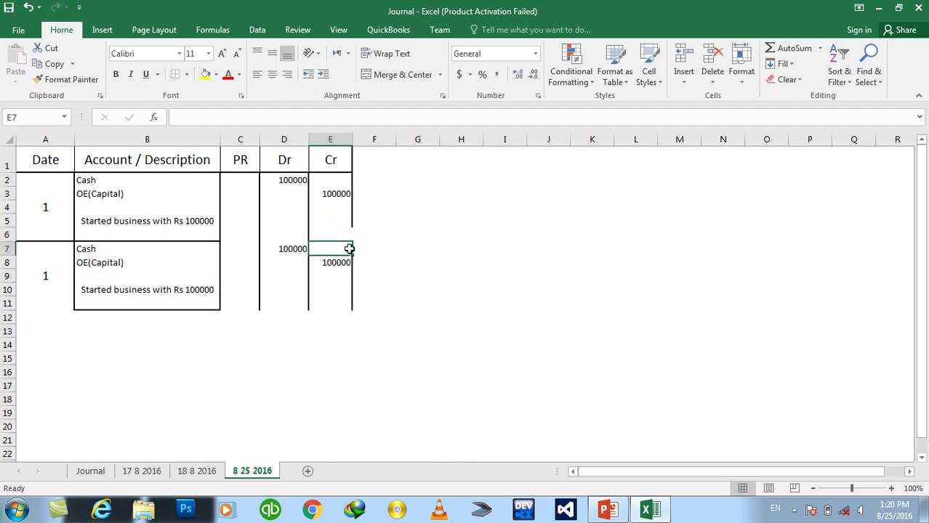
drag(334, 181, 337, 304)
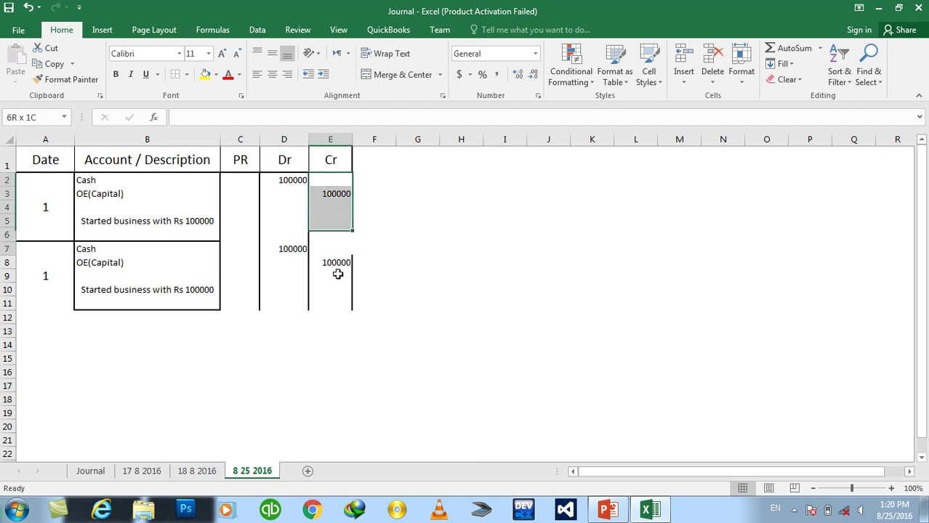
click(186, 74)
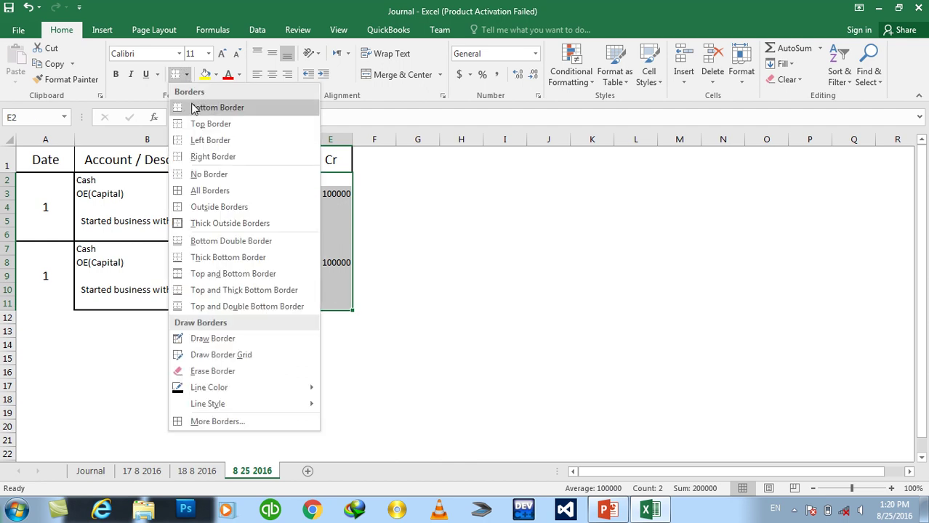
click(195, 225)
click(333, 315)
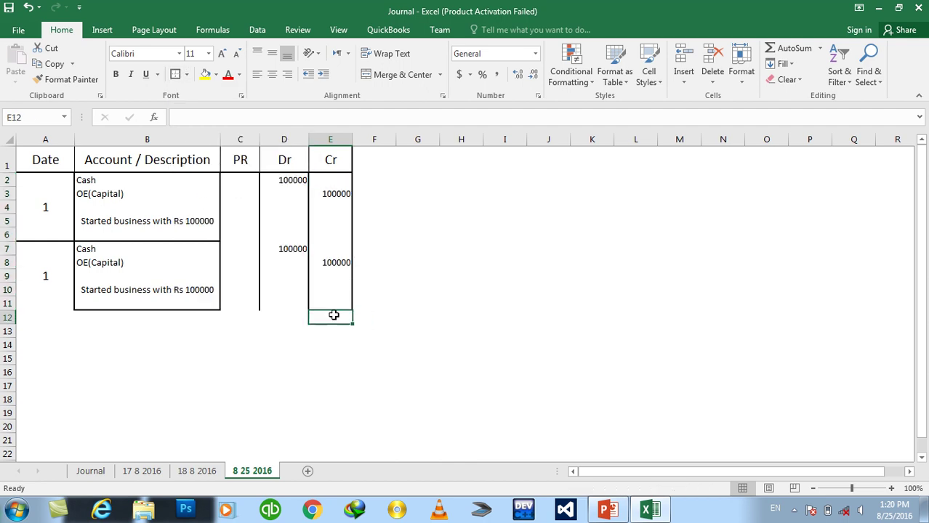
click(186, 74)
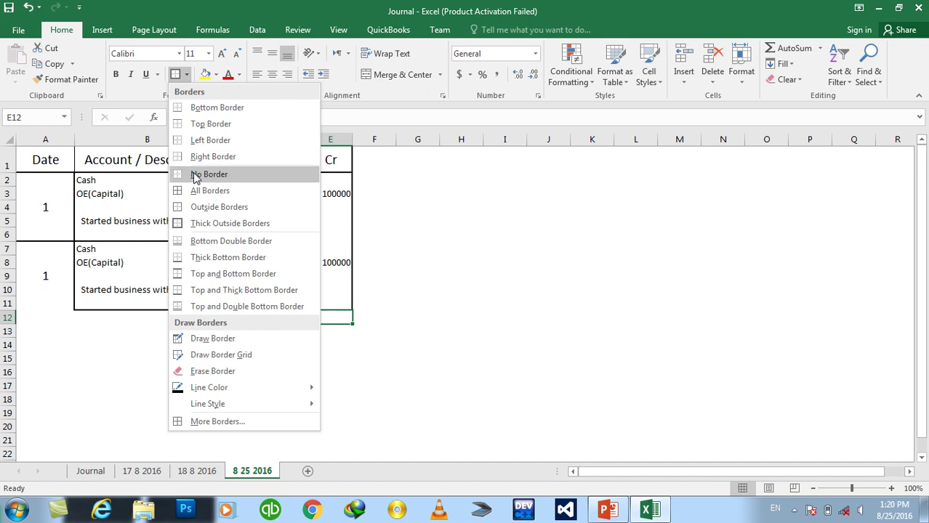
click(202, 189)
click(283, 358)
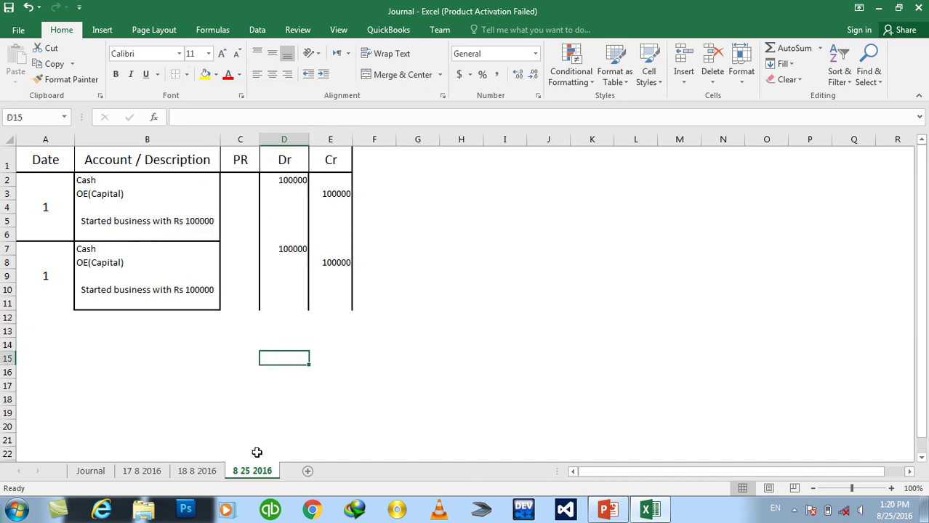
click(606, 511)
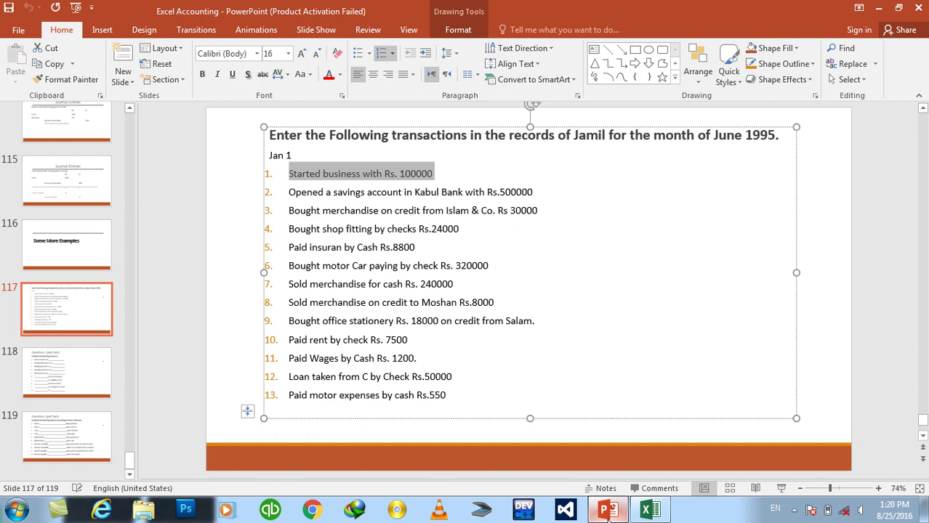
click(649, 510)
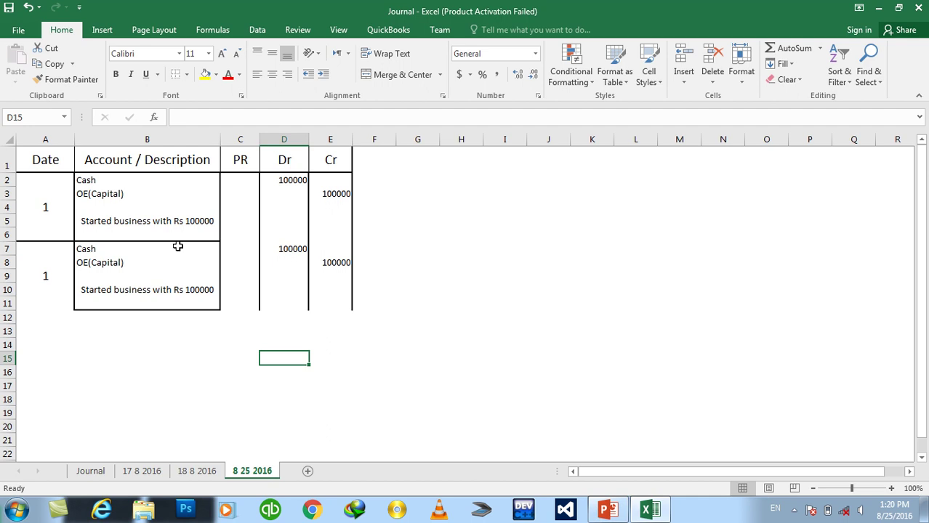
Step: Enter Bank(Kabul Bank) as the debited account in B7 and Cash as credited in B8
click(138, 247)
text(Bank(Kabul B)
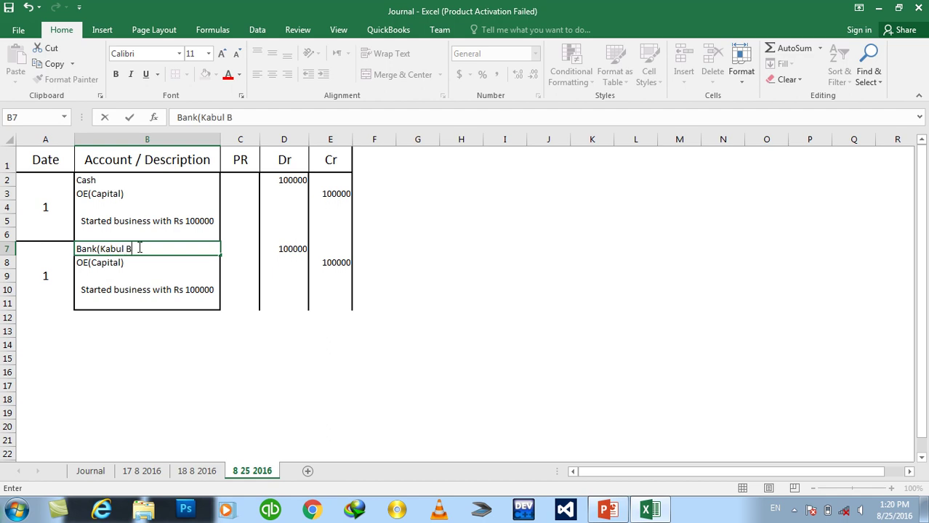
key(Tab)
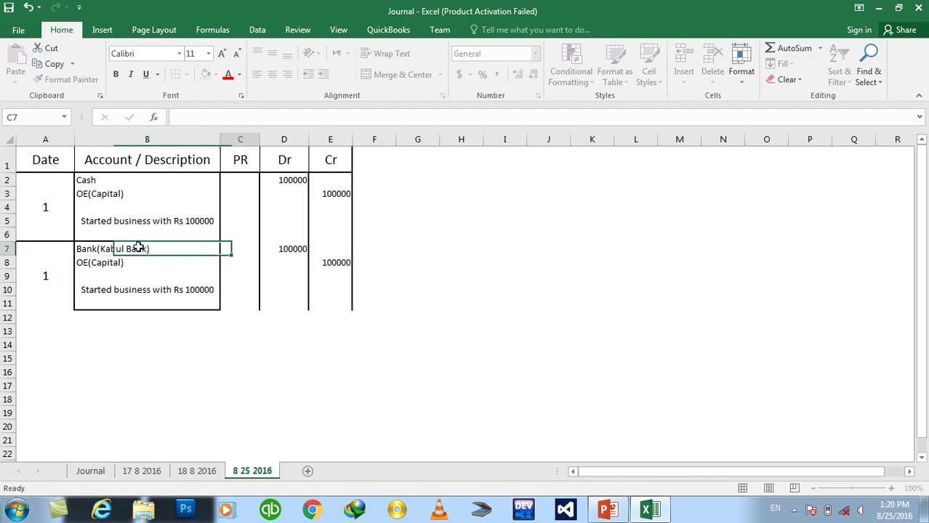
key(Tab)
key(Down)
key(Left)
key(Left)
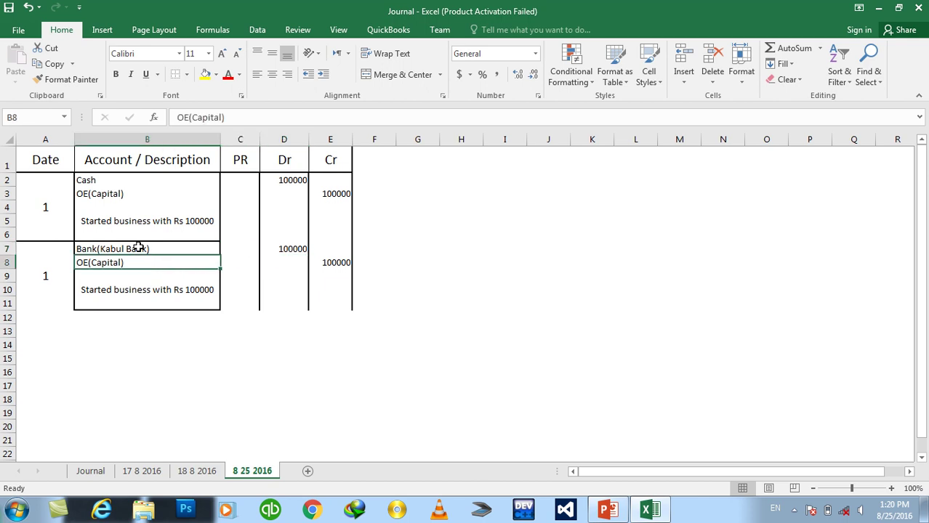
text(Cash)
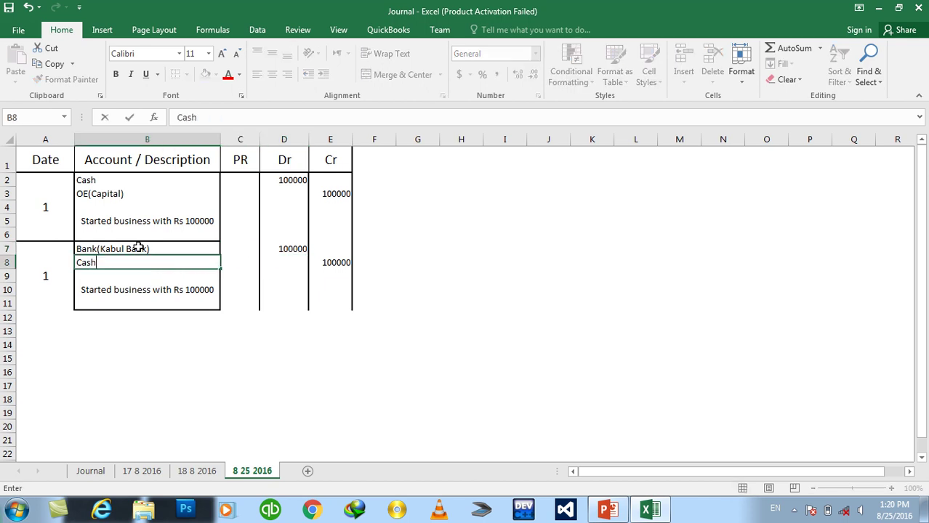
key(Tab)
Step: Enter 500000 as the Bank debit in D7 and the Cash credit in E8
key(Right)
key(Up)
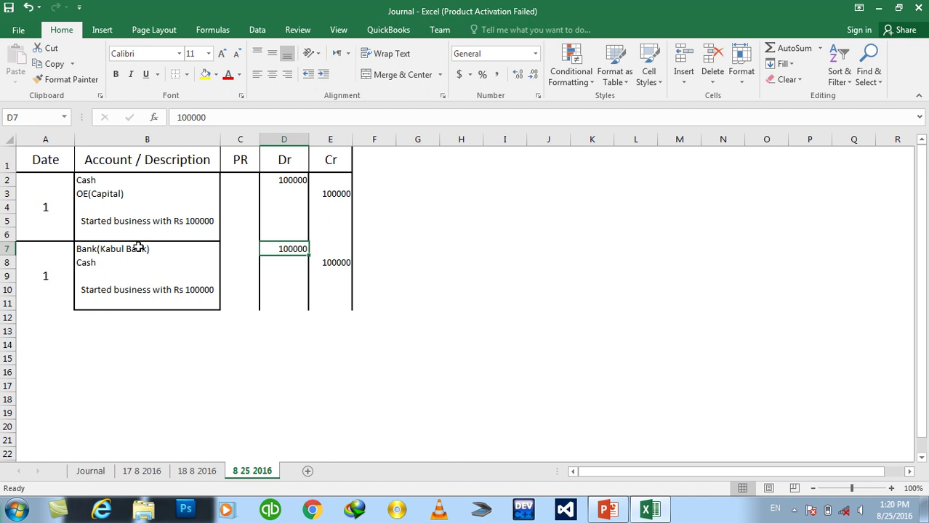
click(607, 511)
click(607, 511)
click(606, 511)
click(607, 511)
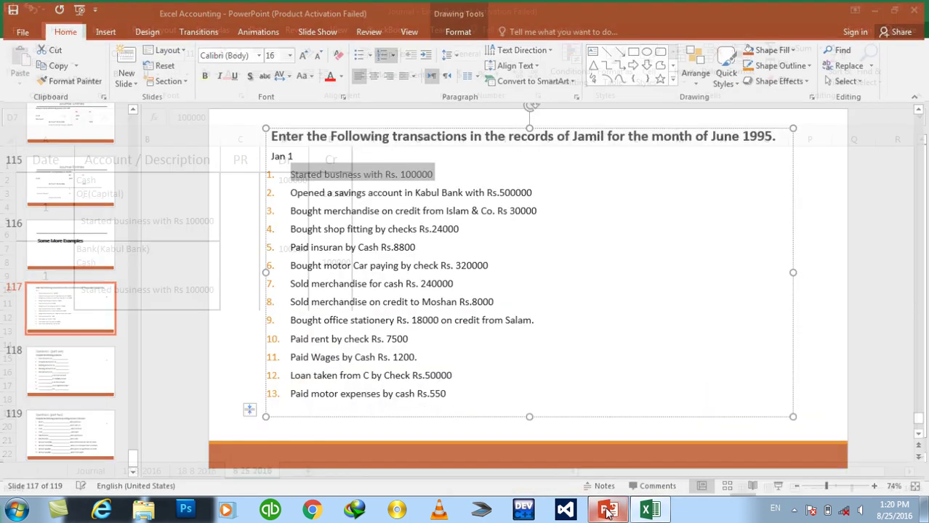
text(5000)
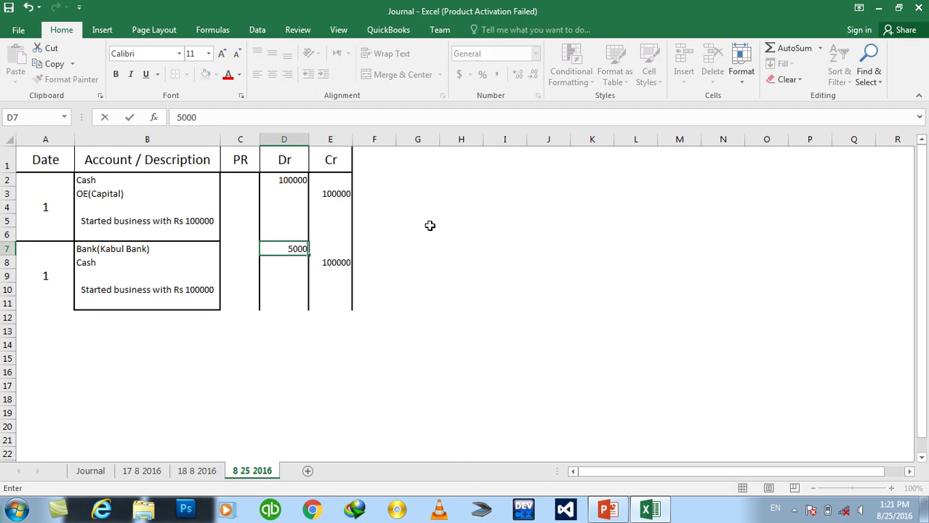
key(Return)
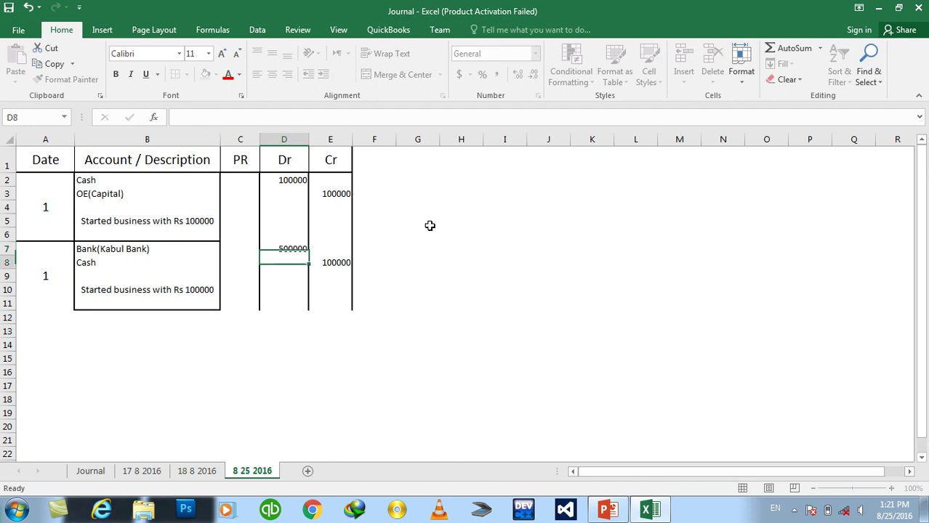
key(Right)
text(5000)
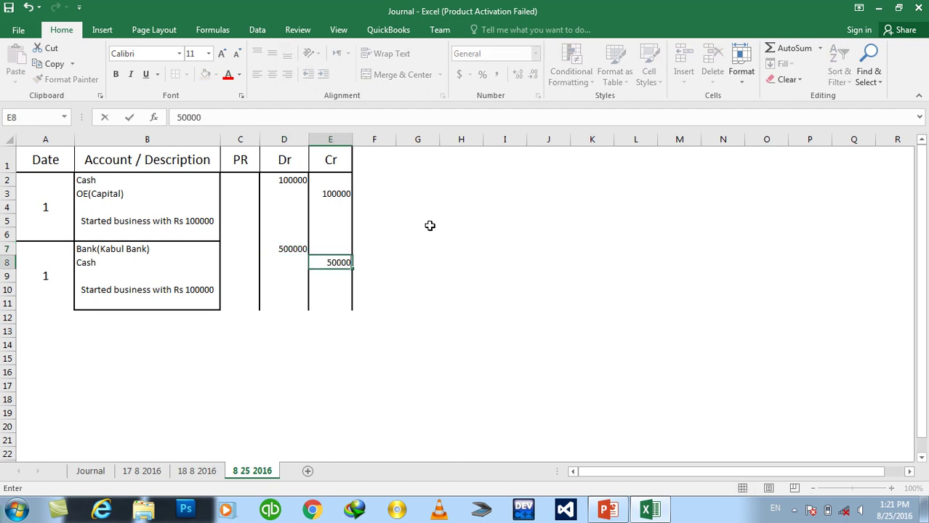
key(Return)
Step: Type the narration 'Open a saving account' in B9
key(Down)
key(Down)
key(Left)
key(Left)
key(Left)
key(Left)
key(Down)
key(Right)
key(Up)
text(Open)
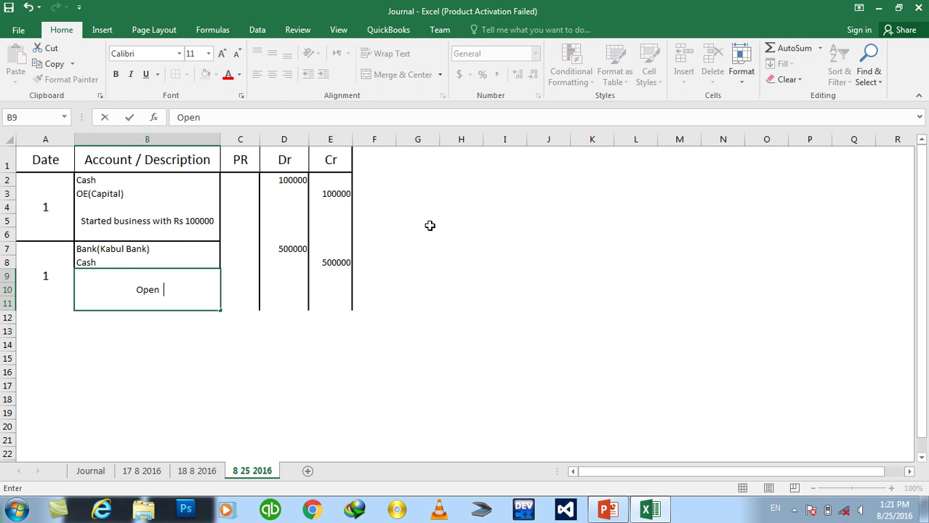
text(  a saving account)
key(Return)
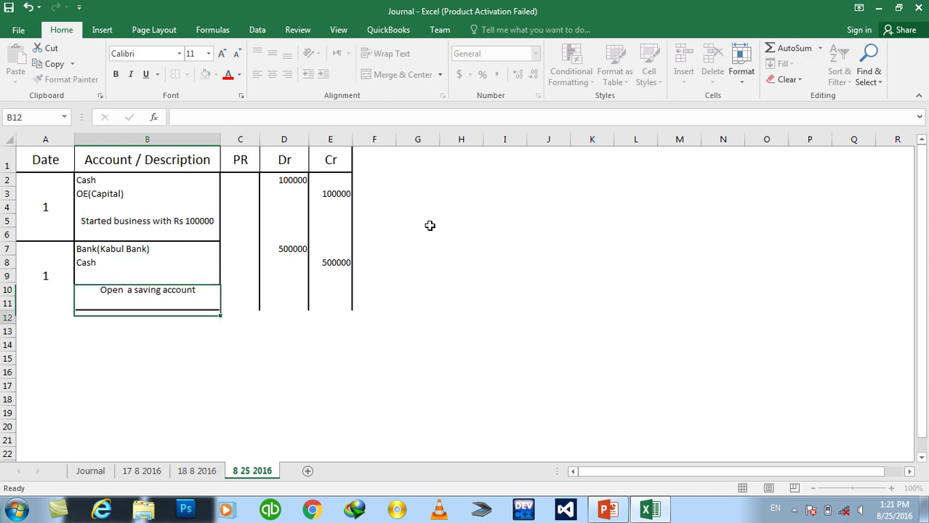
Step: Box the second entry's account and description cells B7:B11 with a thick outside border
click(46, 331)
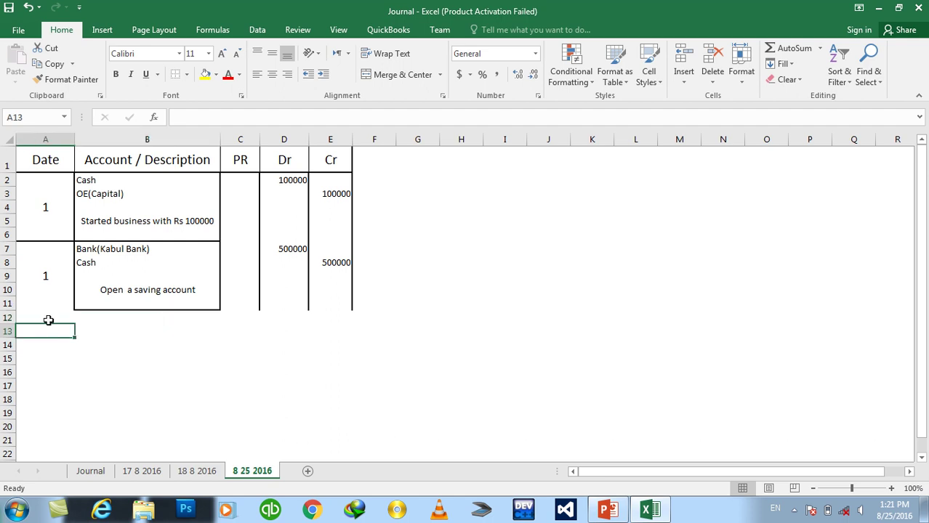
click(40, 239)
click(37, 247)
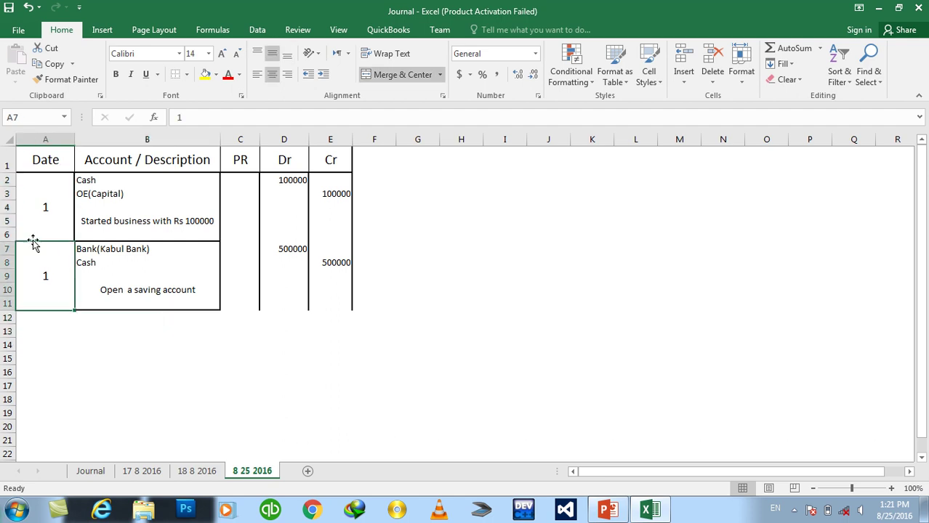
drag(33, 238, 31, 247)
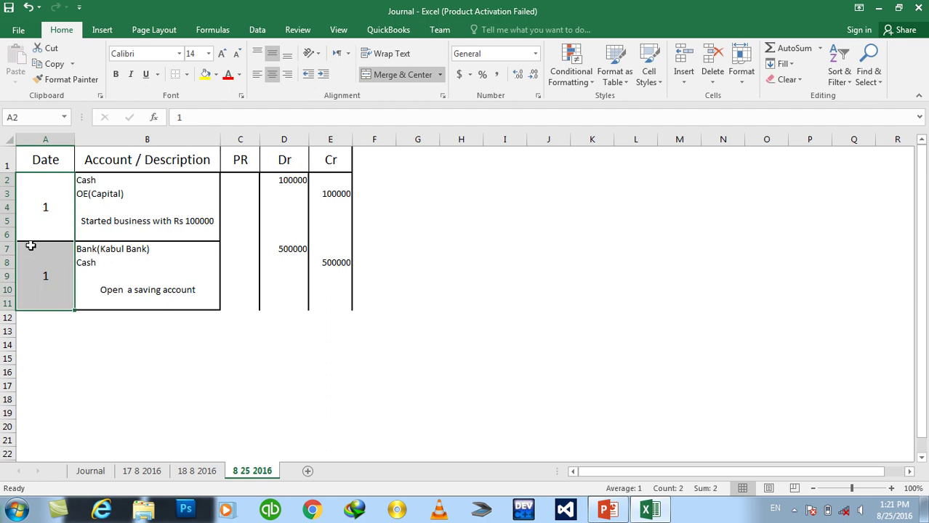
click(30, 245)
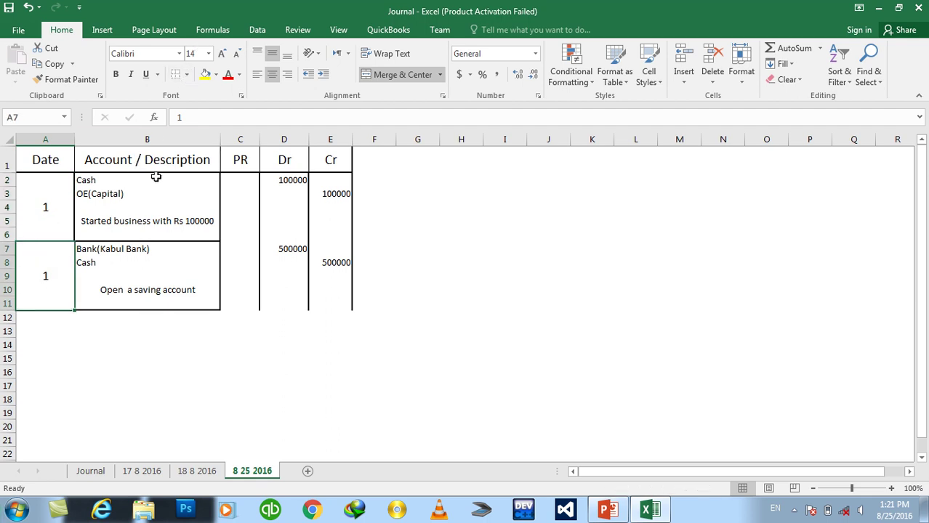
click(95, 289)
drag(120, 249, 121, 281)
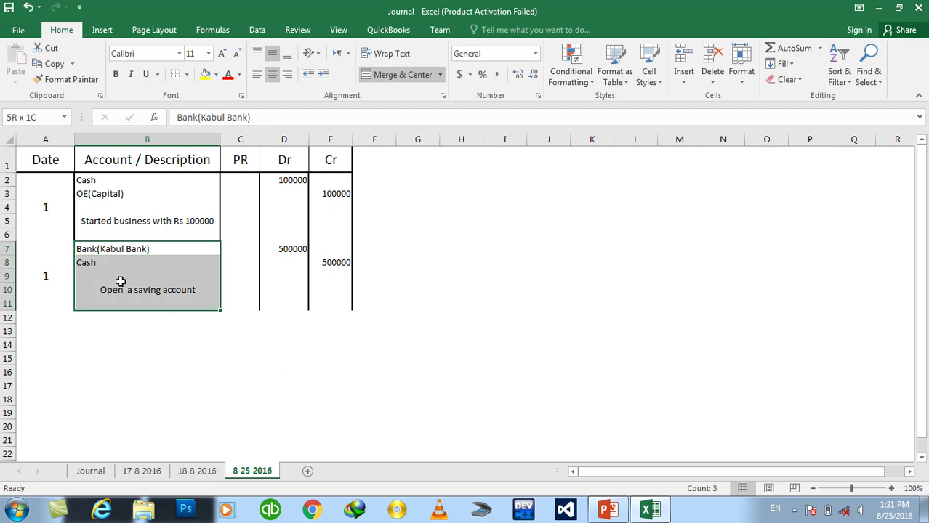
click(186, 75)
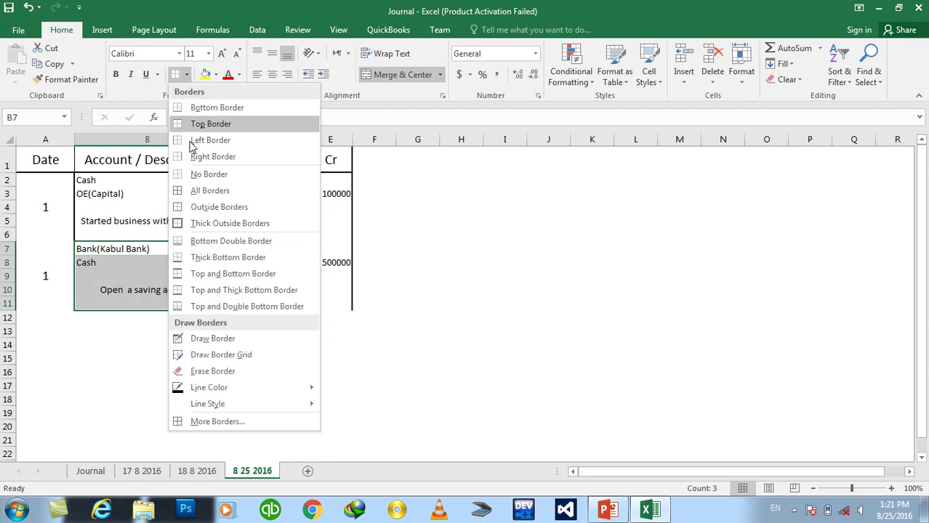
click(196, 224)
Step: Select the date cells A12:A16 for the third entry
click(112, 372)
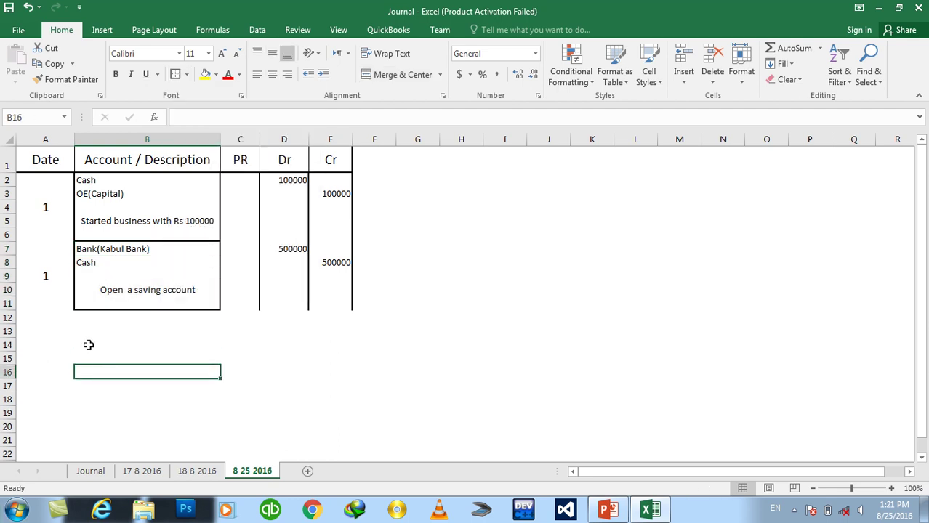
click(45, 341)
mouse_move(45, 317)
mouse_down()
mouse_move(46, 385)
mouse_move(46, 372)
mouse_up()
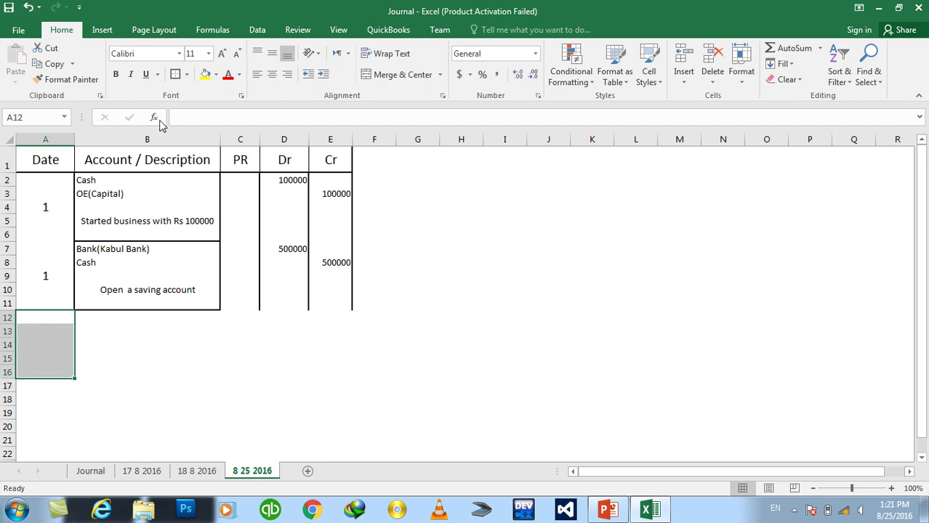
Step: Merge and middle-align A12:A16, numbering the second entry 2 and the third entry 3
click(369, 71)
text(2)
click(182, 387)
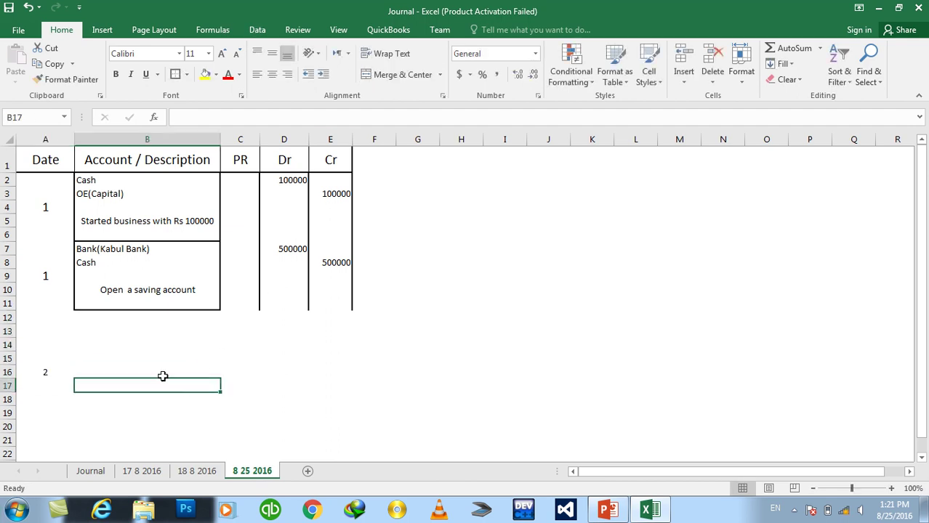
click(44, 345)
click(272, 53)
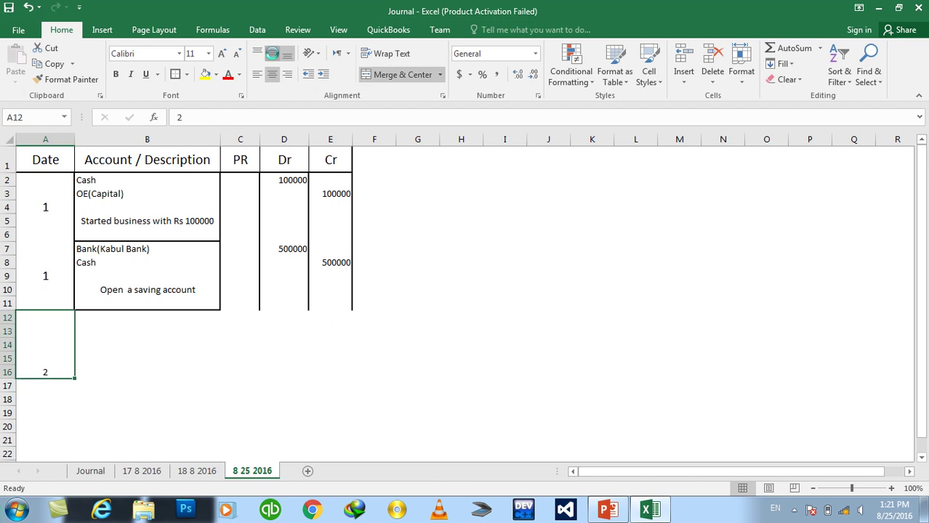
click(47, 286)
text(3)
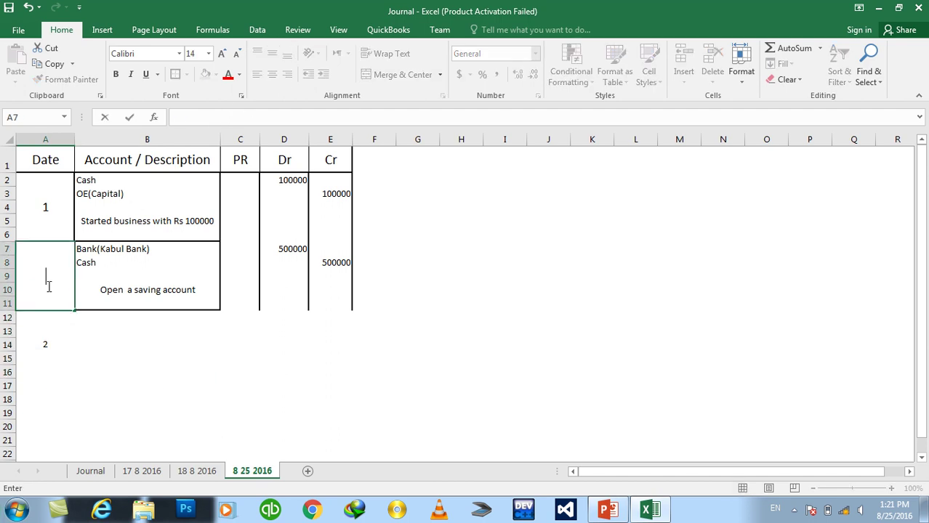
text(2)
key(Return)
text(3)
key(Return)
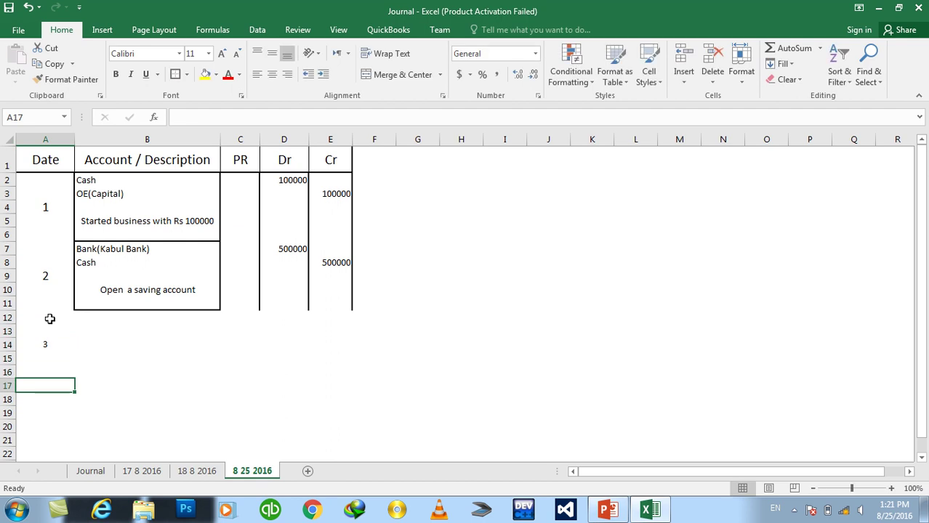
Step: Extend the borders of the description, Dr (D3:D17) and Cr (E2:E17) columns to row 17
drag(81, 317, 127, 380)
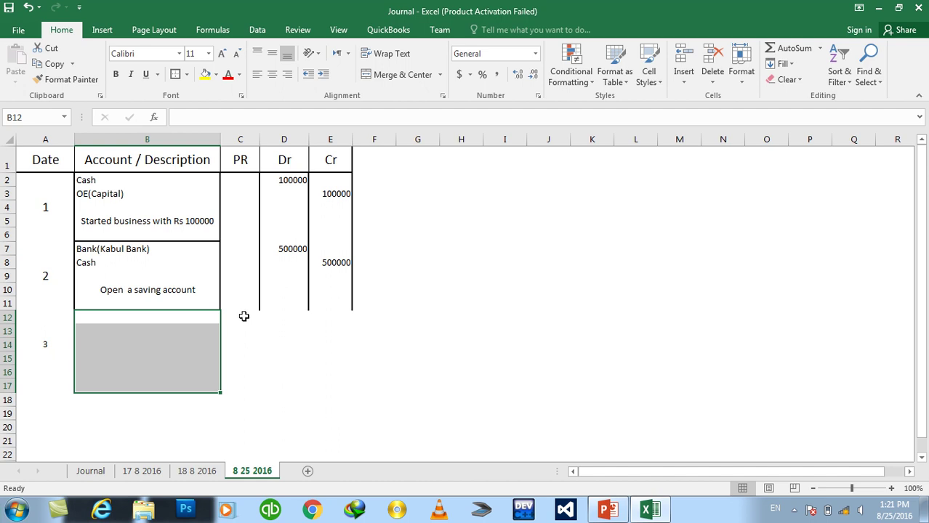
drag(281, 192, 282, 384)
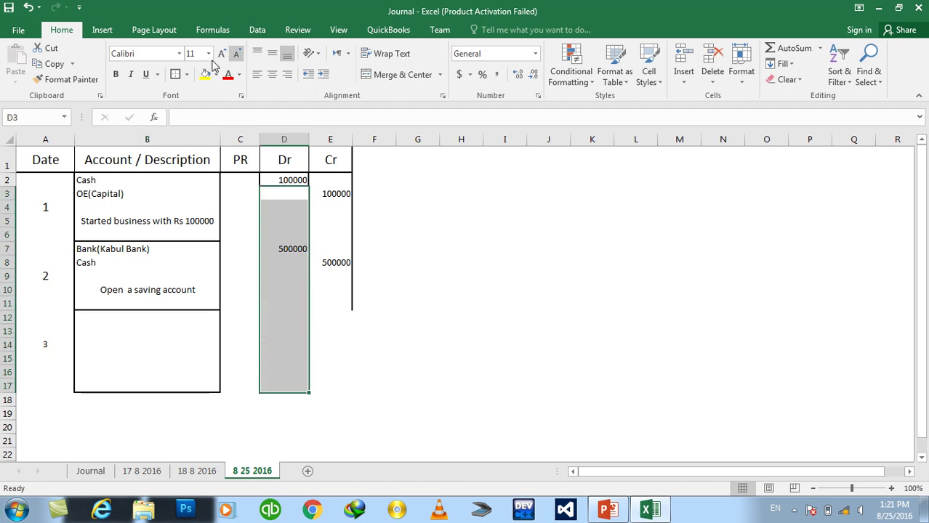
click(175, 74)
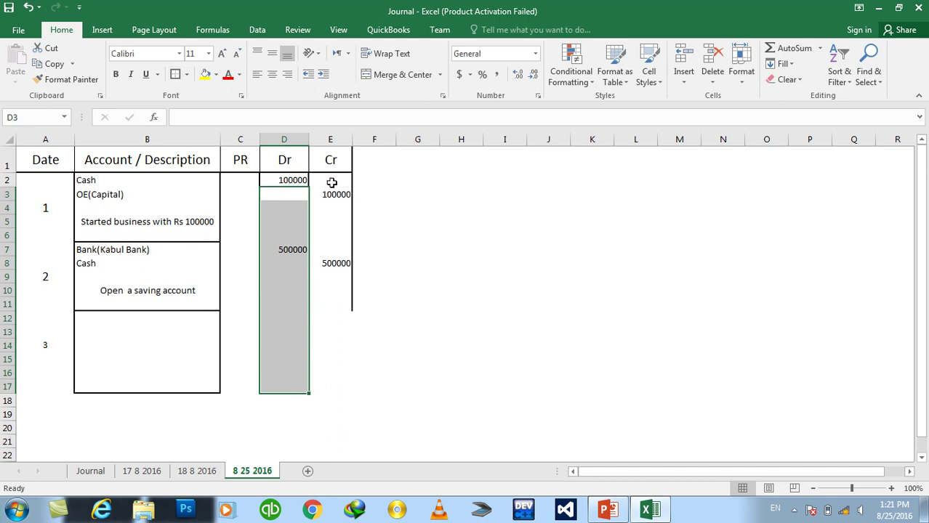
drag(332, 182, 334, 378)
click(175, 74)
click(262, 294)
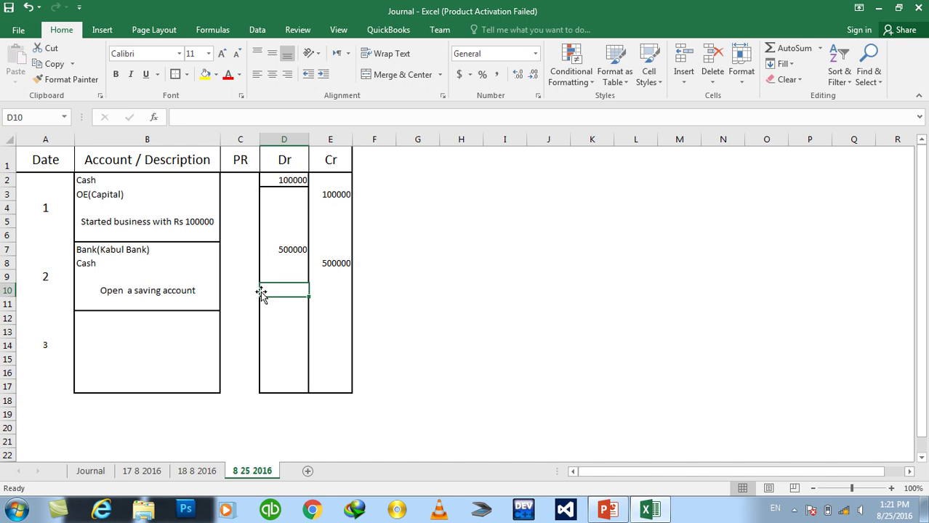
Step: Select B12 and check the next transaction on the PowerPoint slide
click(135, 319)
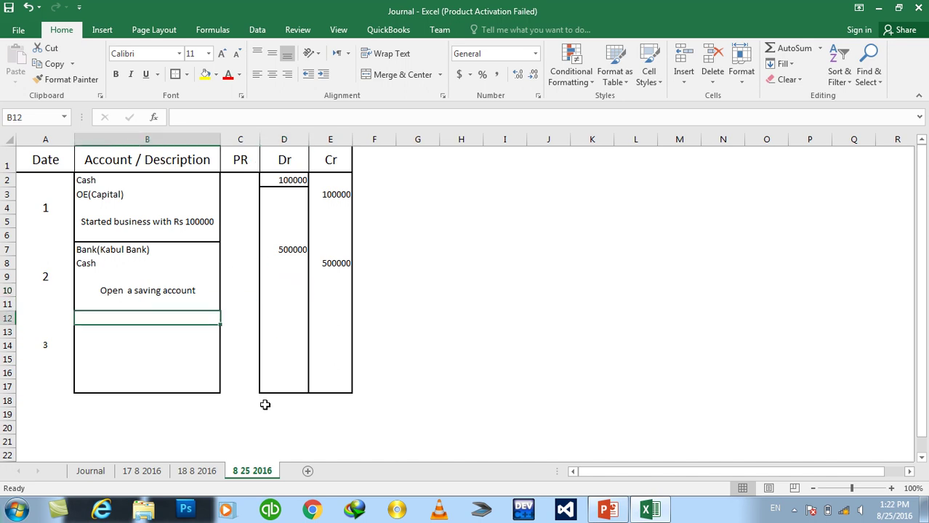
click(608, 511)
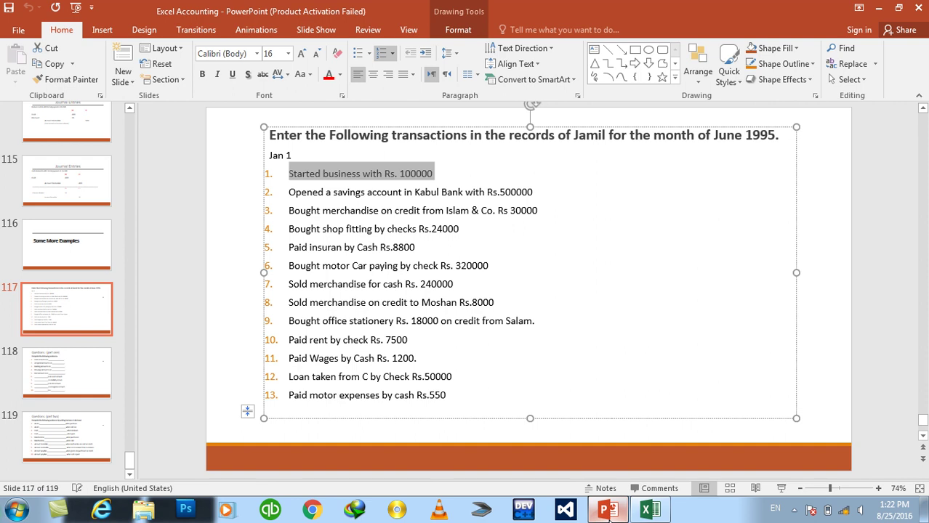
click(609, 511)
Step: Enter Mechandise in B12 with a 30000 debit in D12
click(151, 367)
click(134, 319)
text(Mecha)
text(ndi)
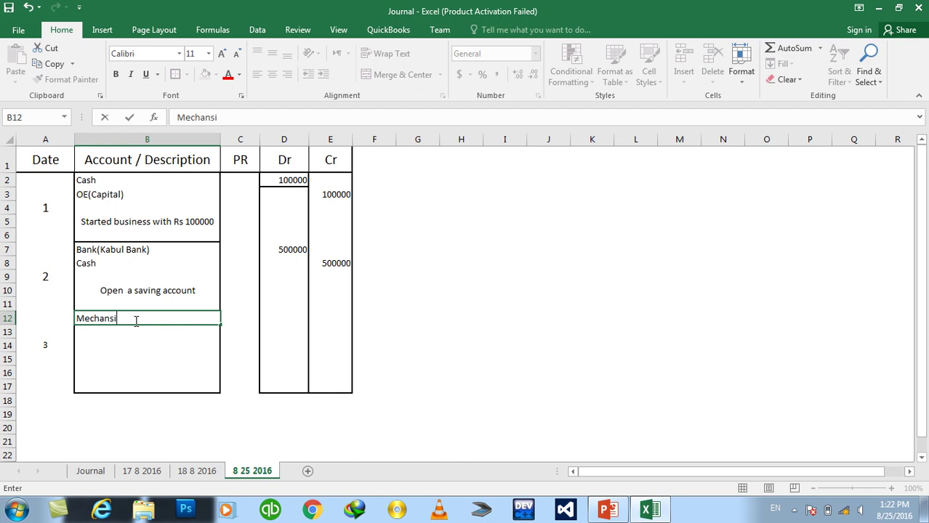
text(se)
key(Tab)
key(Tab)
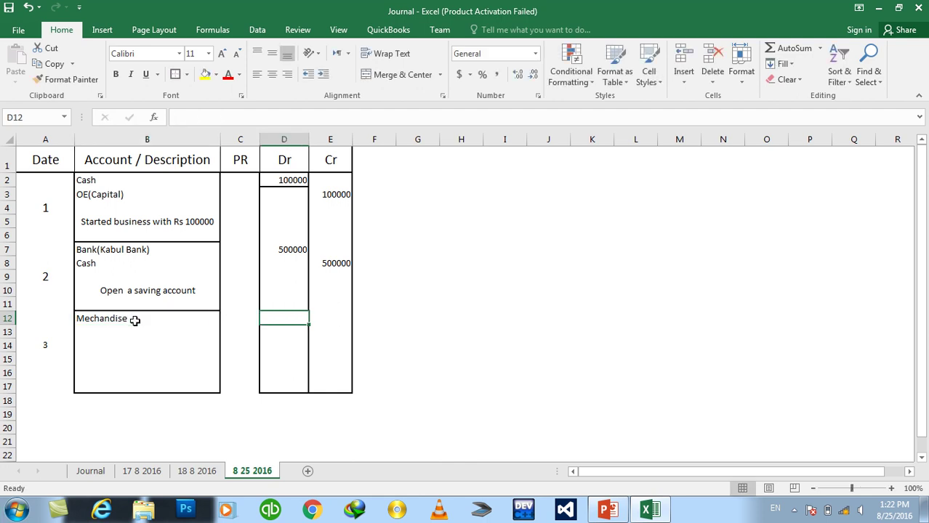
click(619, 513)
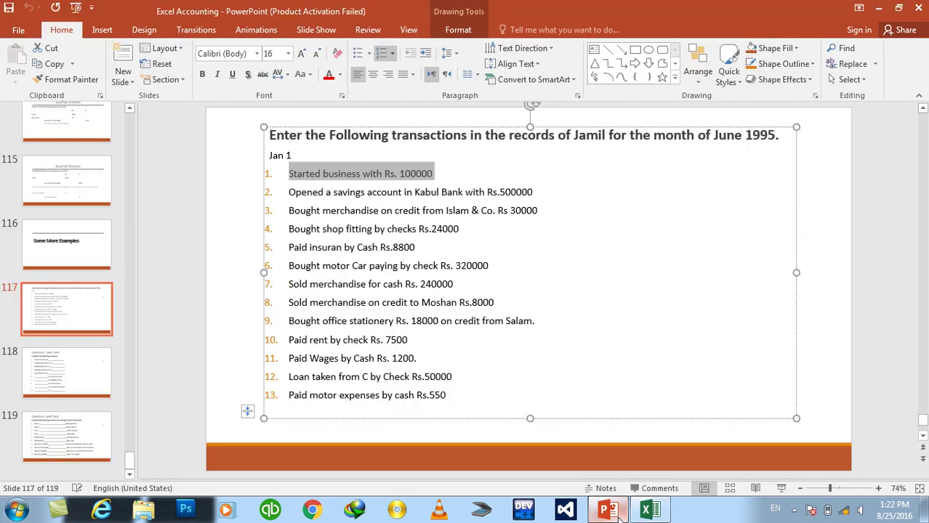
click(620, 513)
text(30000)
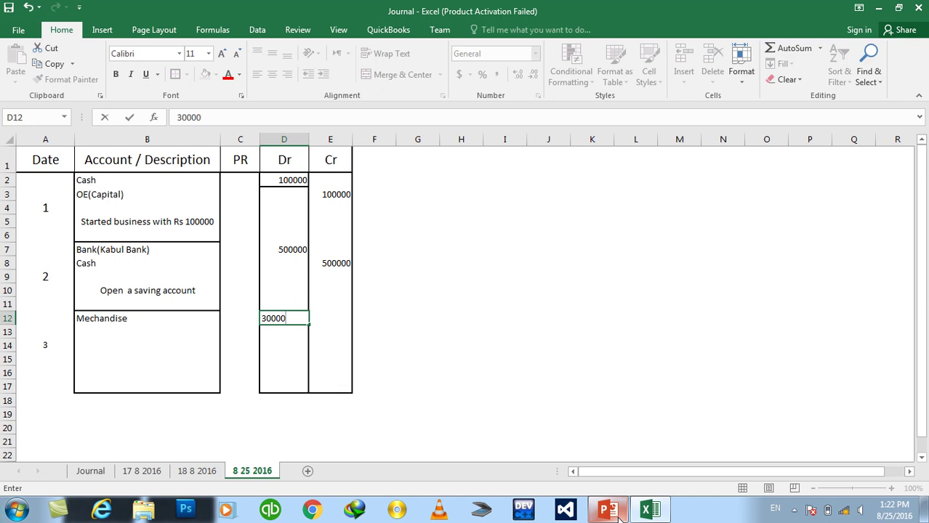
key(Return)
key(Right)
key(Left)
key(Left)
key(Left)
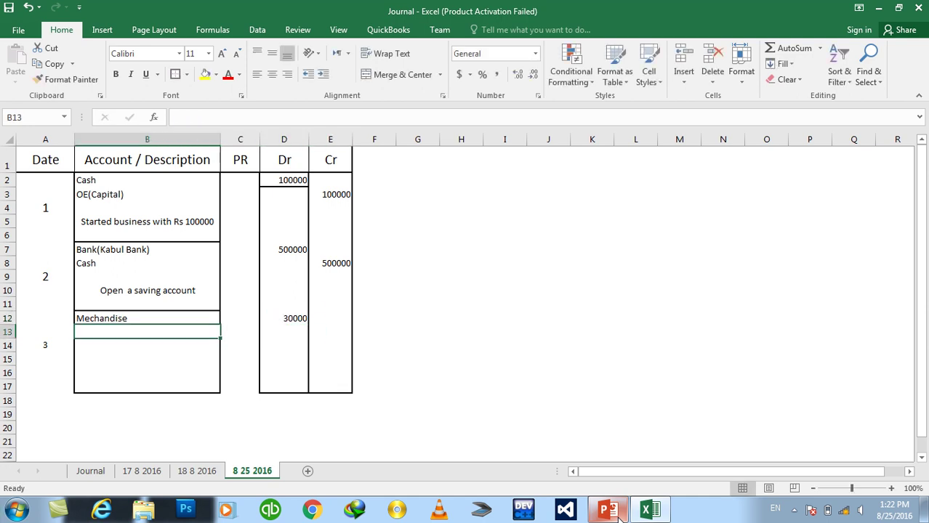
Step: Record the supplier's Account Payable in B13 with a 30000 credit in E13
text(Account Payable-Islam)
key(Right)
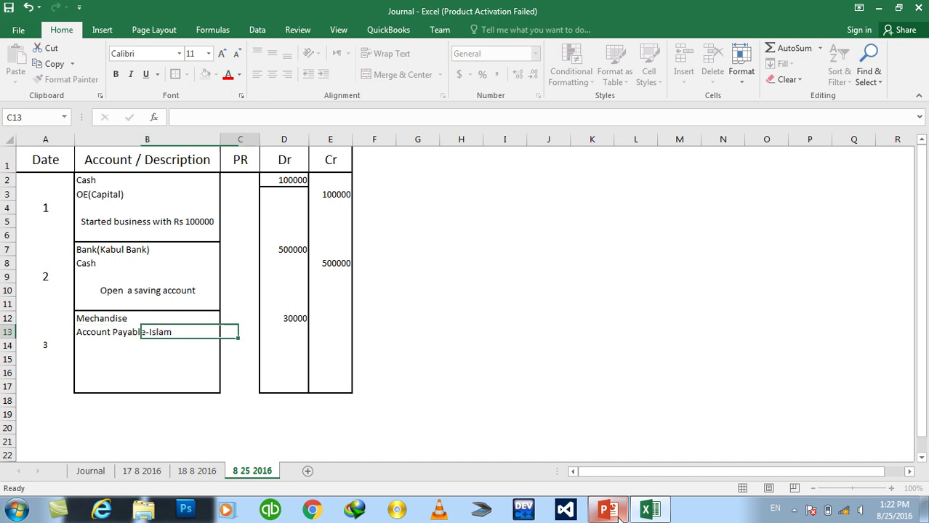
key(Right)
key(Right)
text(30000)
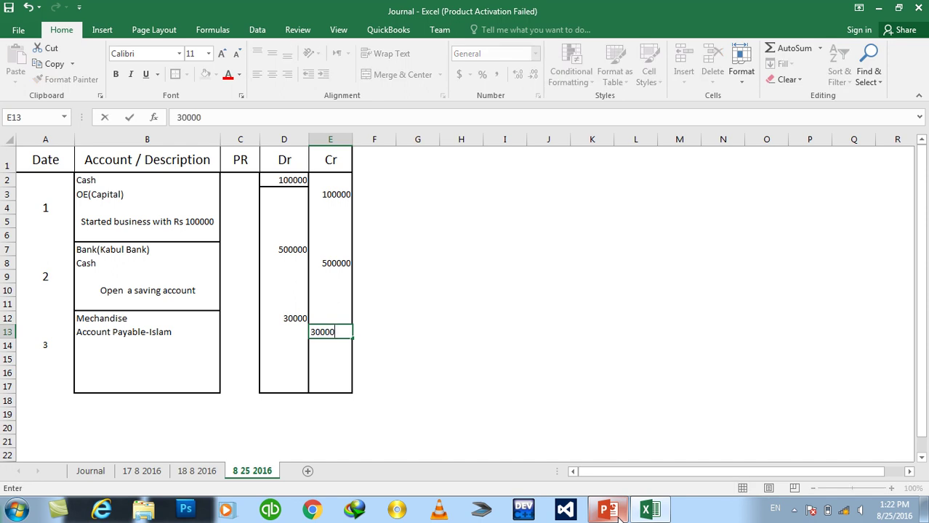
key(Return)
key(Left)
key(Left)
key(Left)
key(Left)
key(Down)
Step: Label A17 Total in bold and make D17 the Dr sum of D2:D16
text(Total)
key(ctrl+Return)
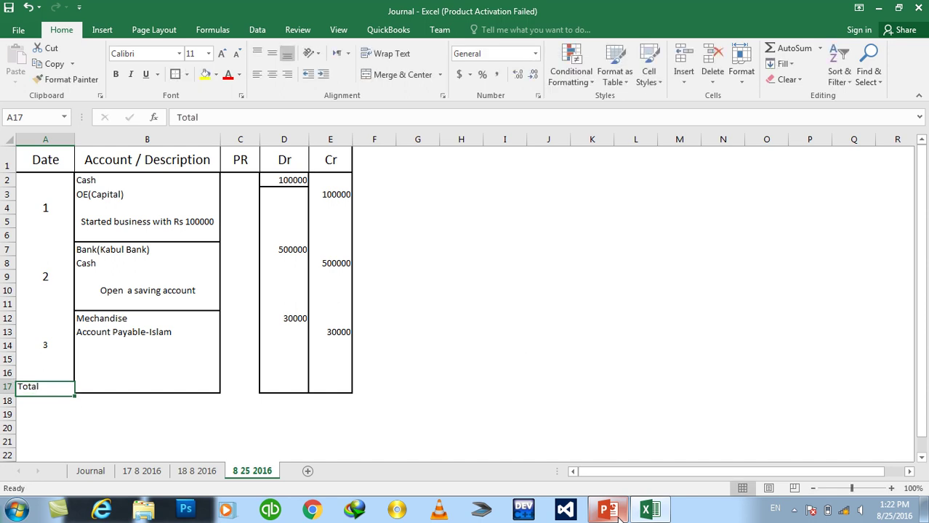
key(ctrl+b)
key(Right)
key(Right)
key(Right)
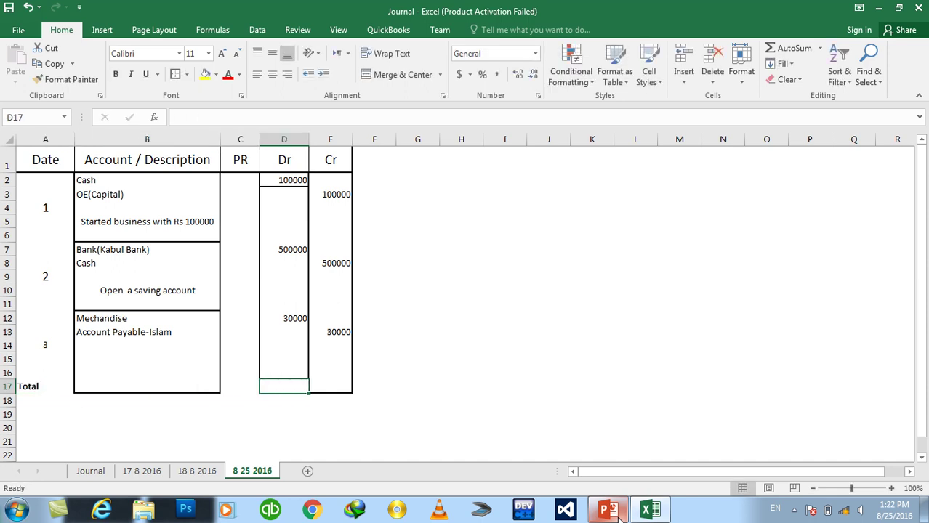
key(alt+equal)
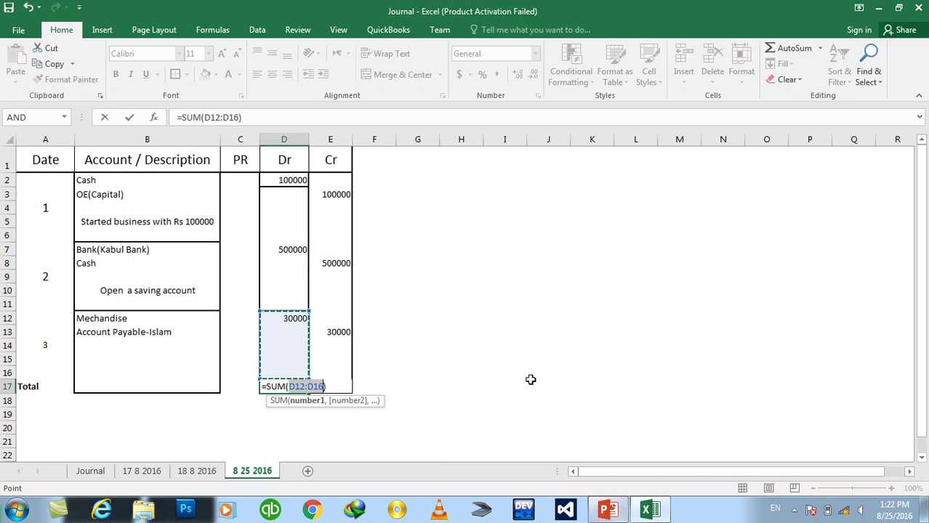
drag(290, 179, 280, 372)
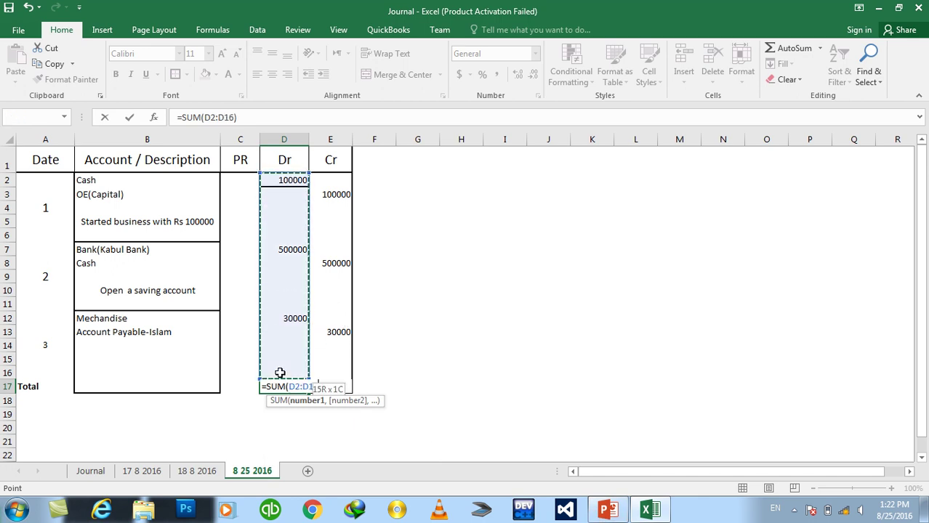
key(Return)
Step: Make E17 the Cr total summing E2:E16
key(Right)
key(Up)
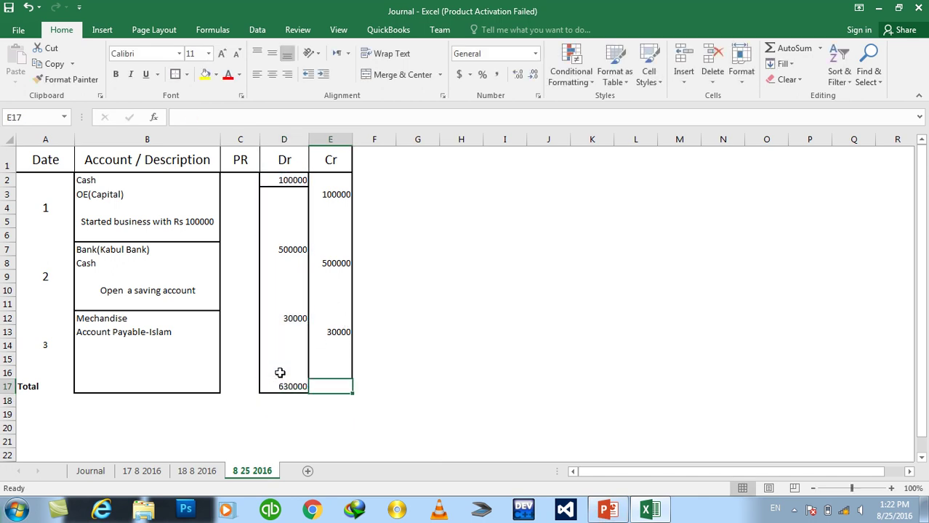
key(alt+equal)
drag(332, 180, 337, 370)
key(Return)
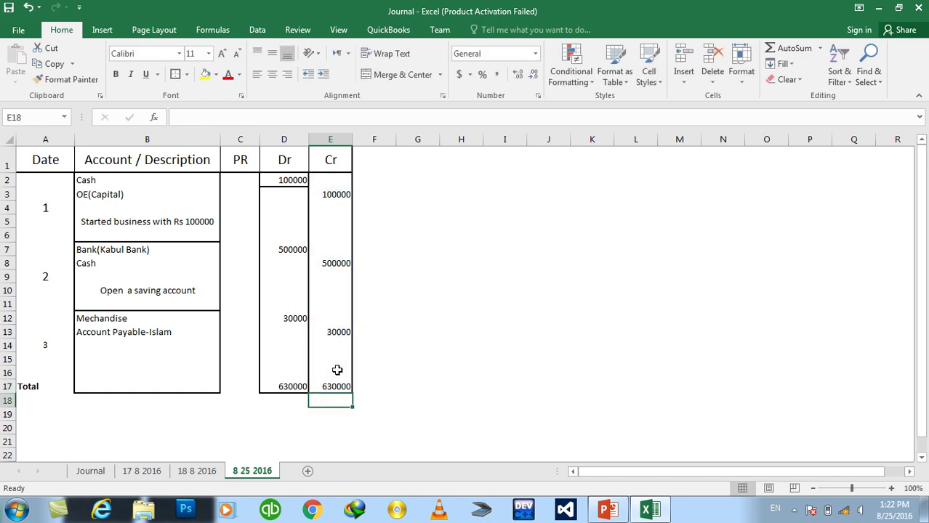
Step: Bold the whole Total row A17:E17
key(Up)
key(shift+Left)
key(shift+Left)
key(shift+Left)
key(shift+Left)
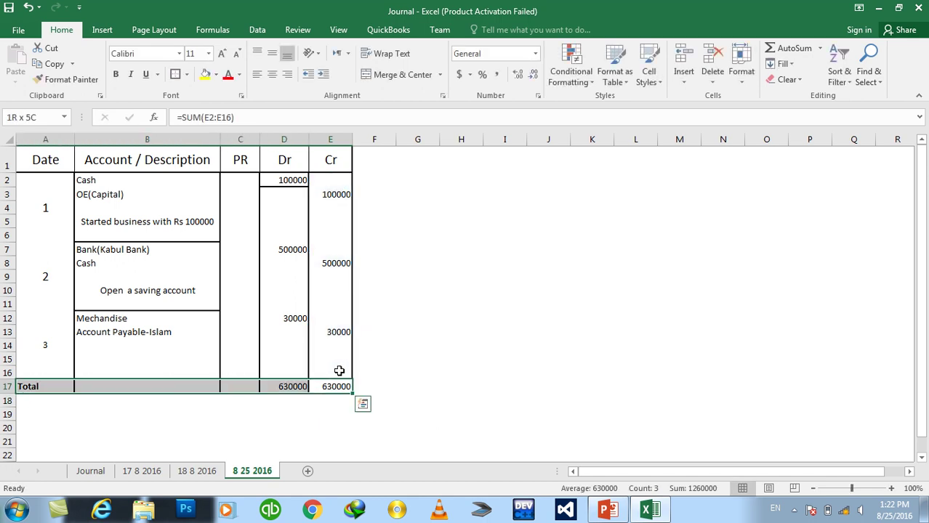
key(ctrl+b)
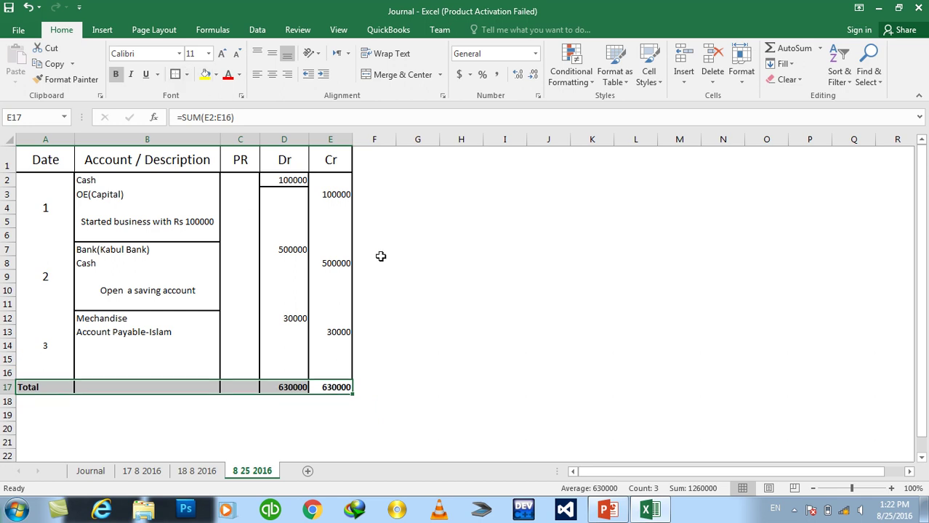
click(480, 260)
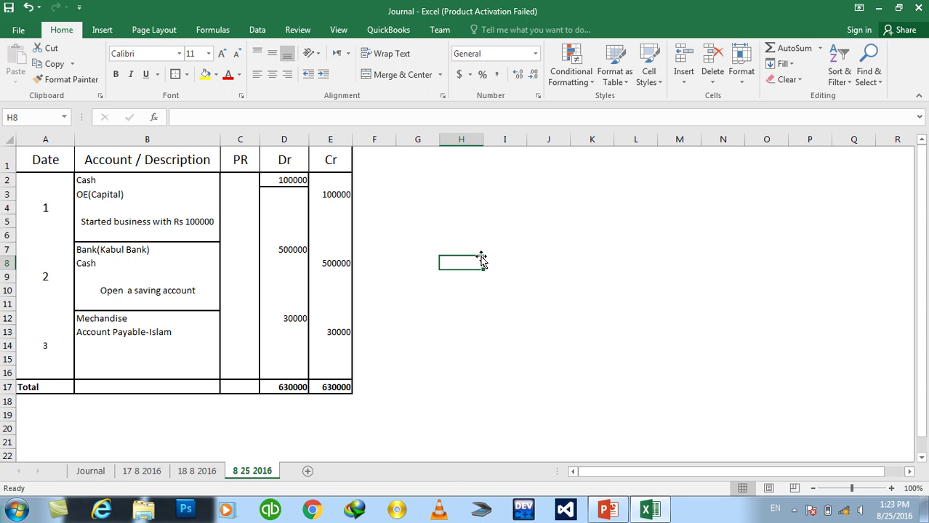
Step: Back in PowerPoint, highlight loan transaction item 12, then go to the Questions: (part one) slide
click(607, 509)
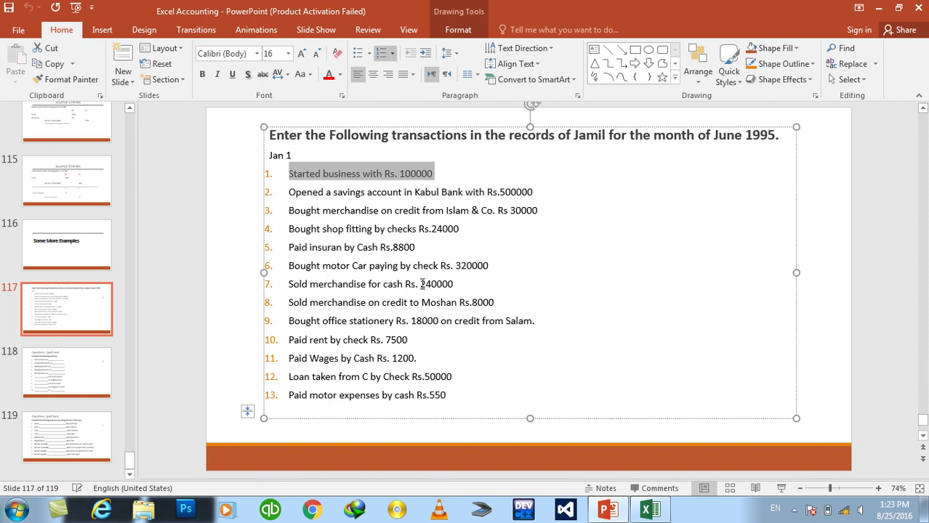
triple_click(382, 378)
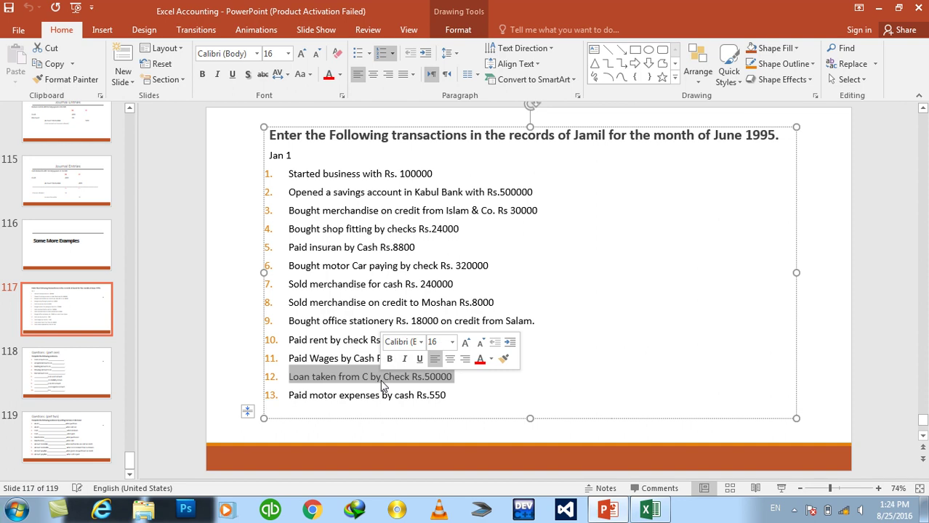
click(80, 393)
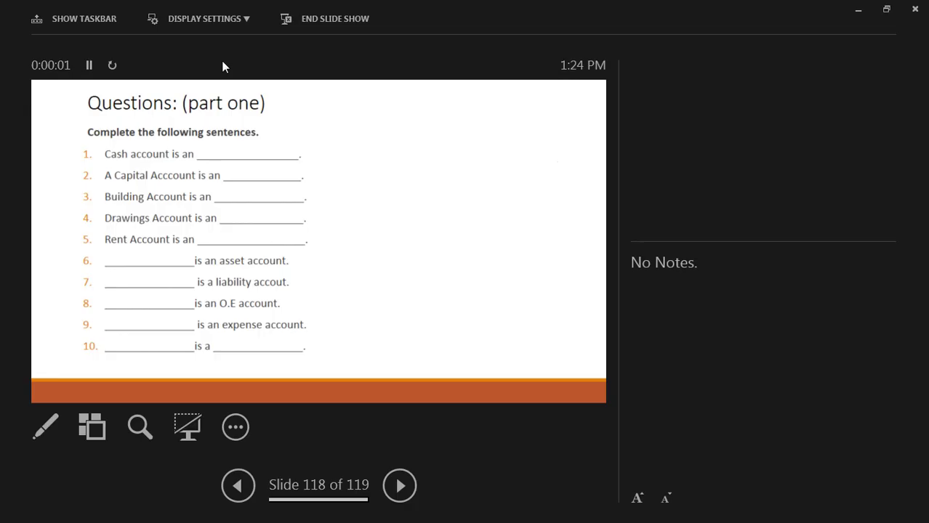
Step: End the show, set projection to Duplicate, and restart presenting from slide 118
key(ctrl+p)
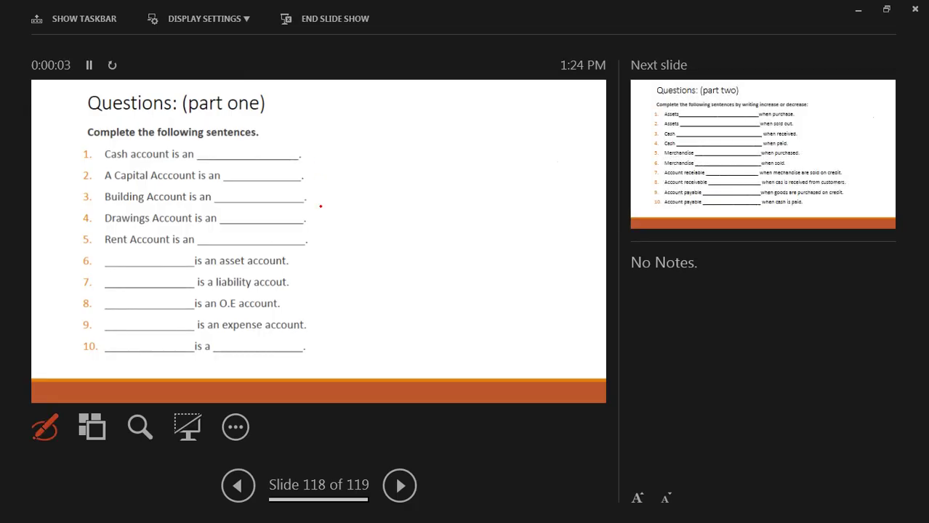
key(Escape)
key(Escape)
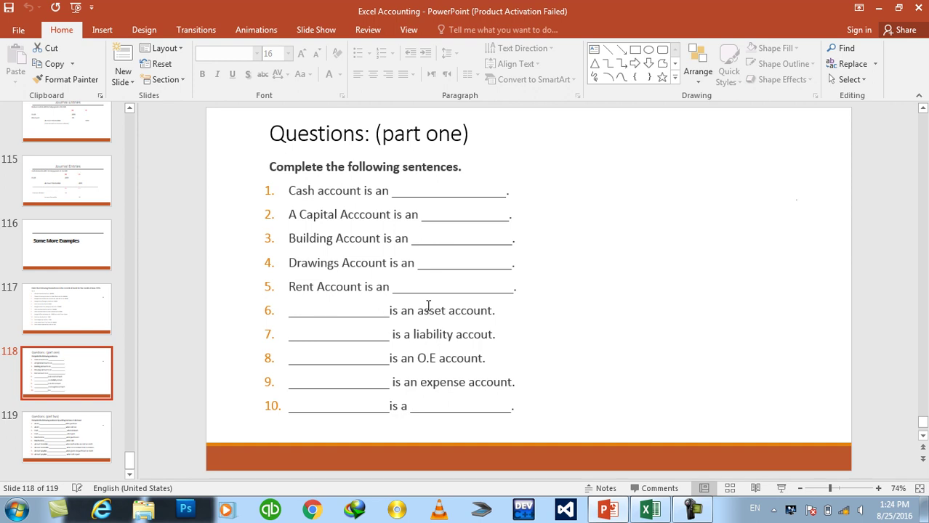
key(super+p)
click(402, 247)
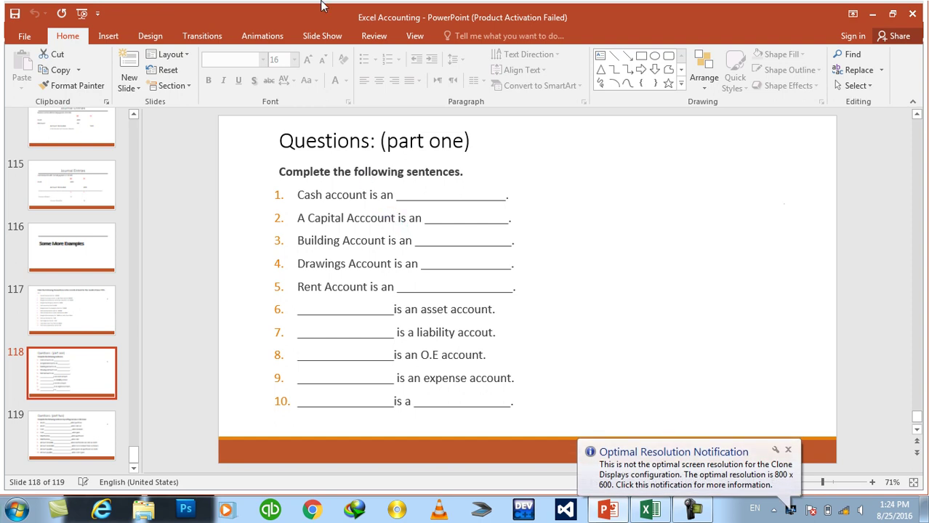
key(shift+F5)
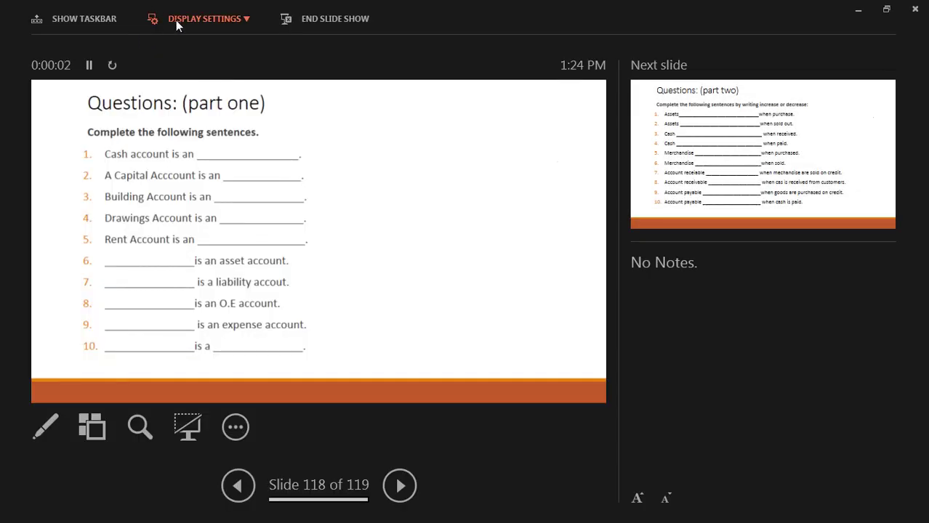
Step: Switch Presenter View's display settings to Duplicate Slide Show
click(178, 26)
click(196, 68)
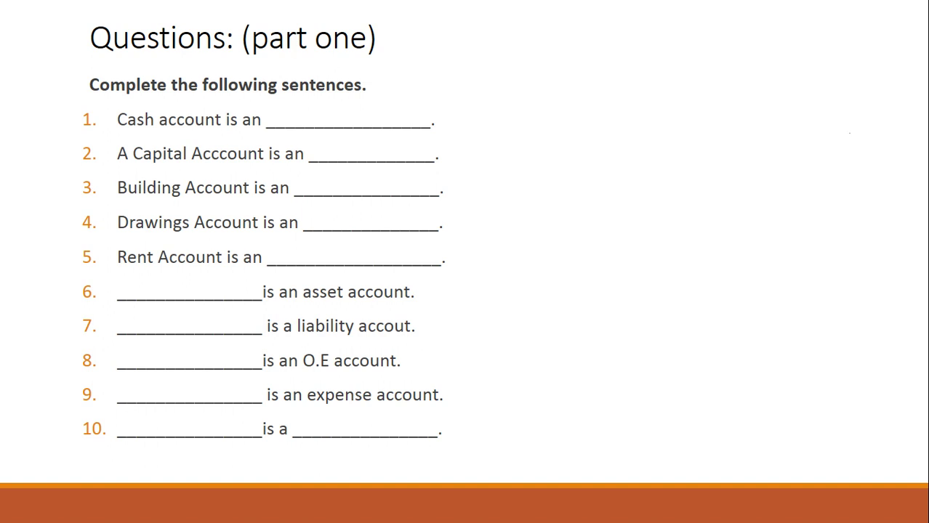
Step: Advance to slide 119, Questions: (part two), and on to the black end screen
key(Right)
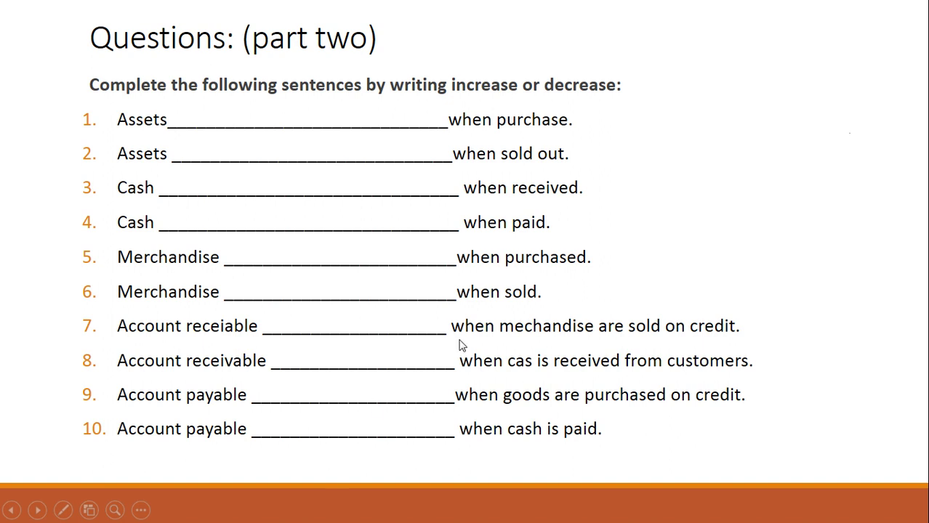
click(528, 368)
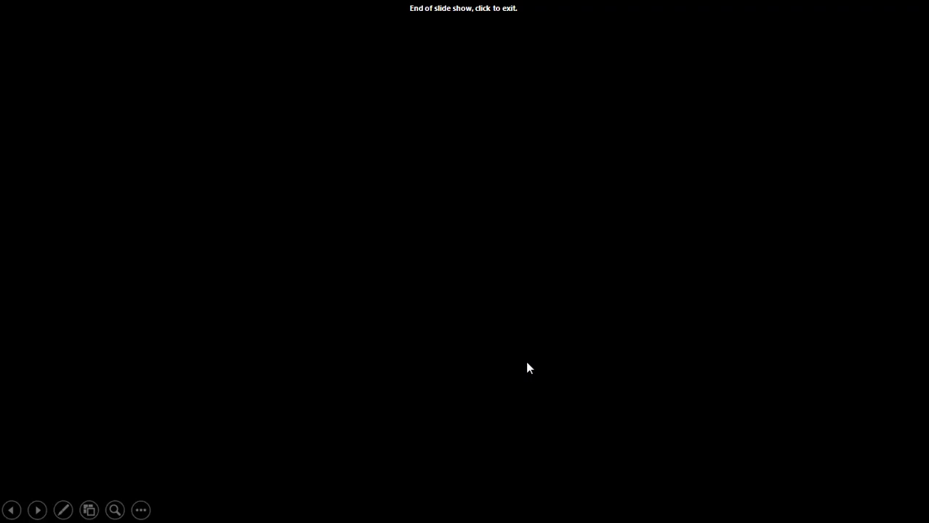
Step: Exit the show and restart presenting from slide 119, Questions: (part two)
click(527, 367)
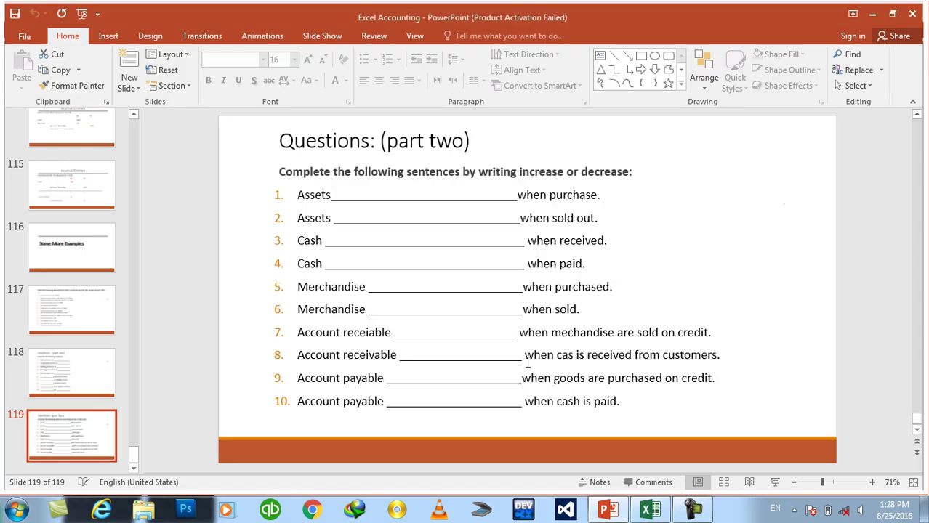
click(573, 356)
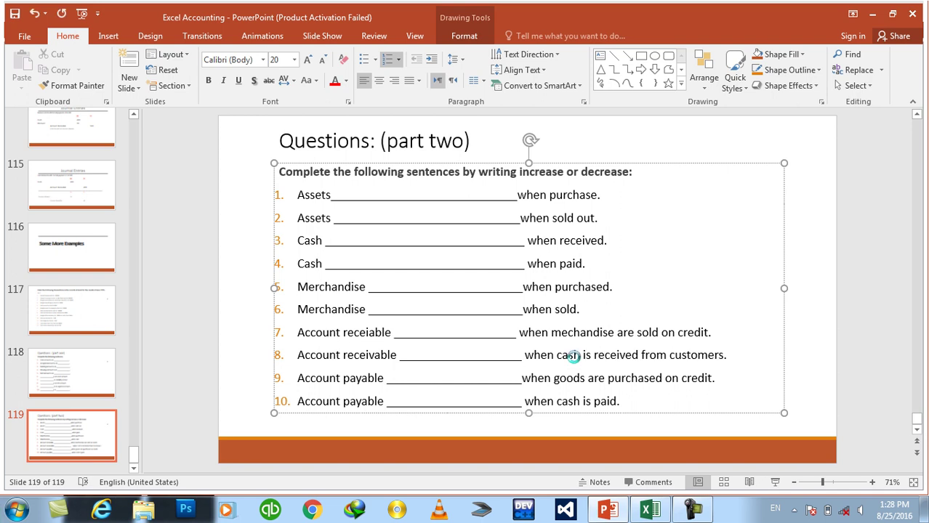
key(shift+F5)
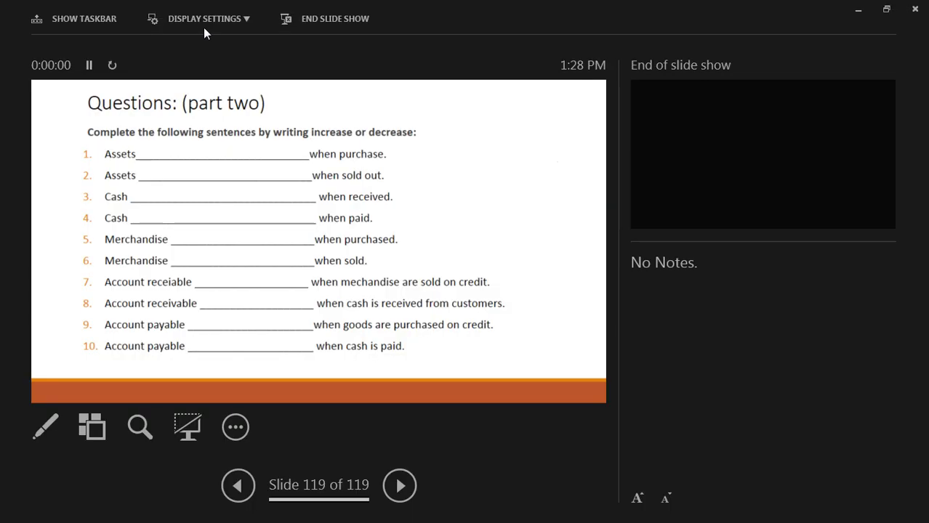
click(202, 24)
Step: Switch to Duplicate Slide Show, then advance past slide 119 back to editing view
click(213, 66)
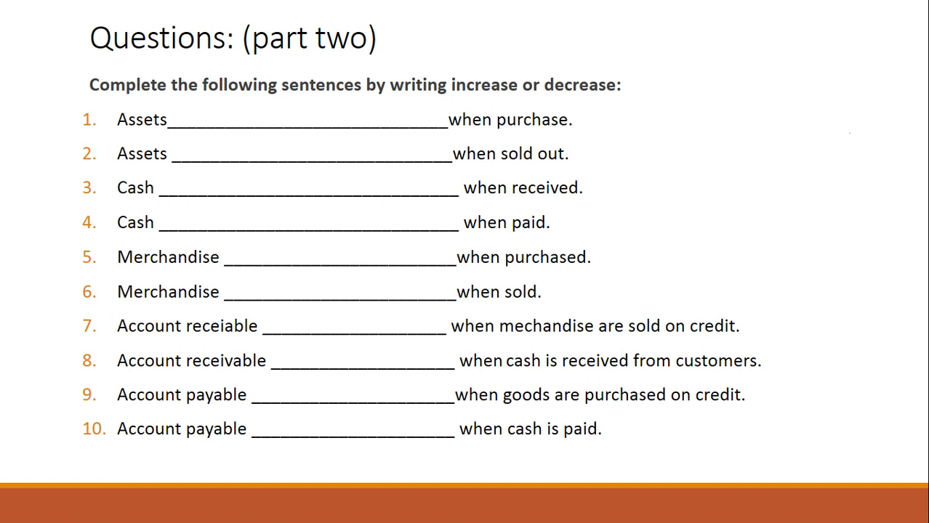
key(Right)
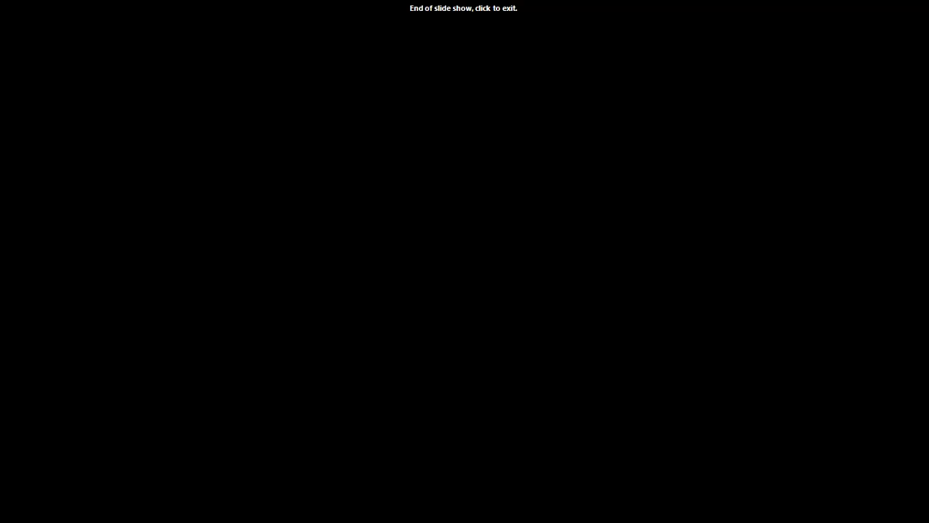
key(Right)
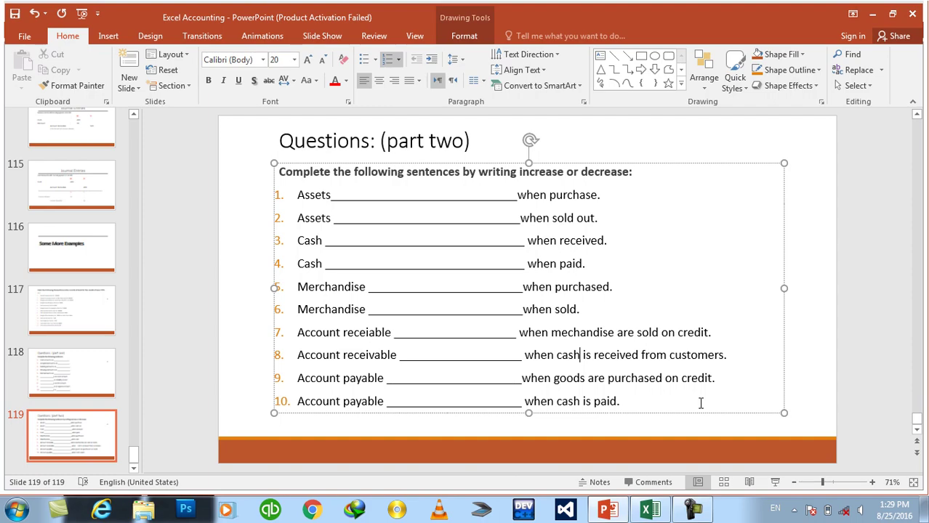